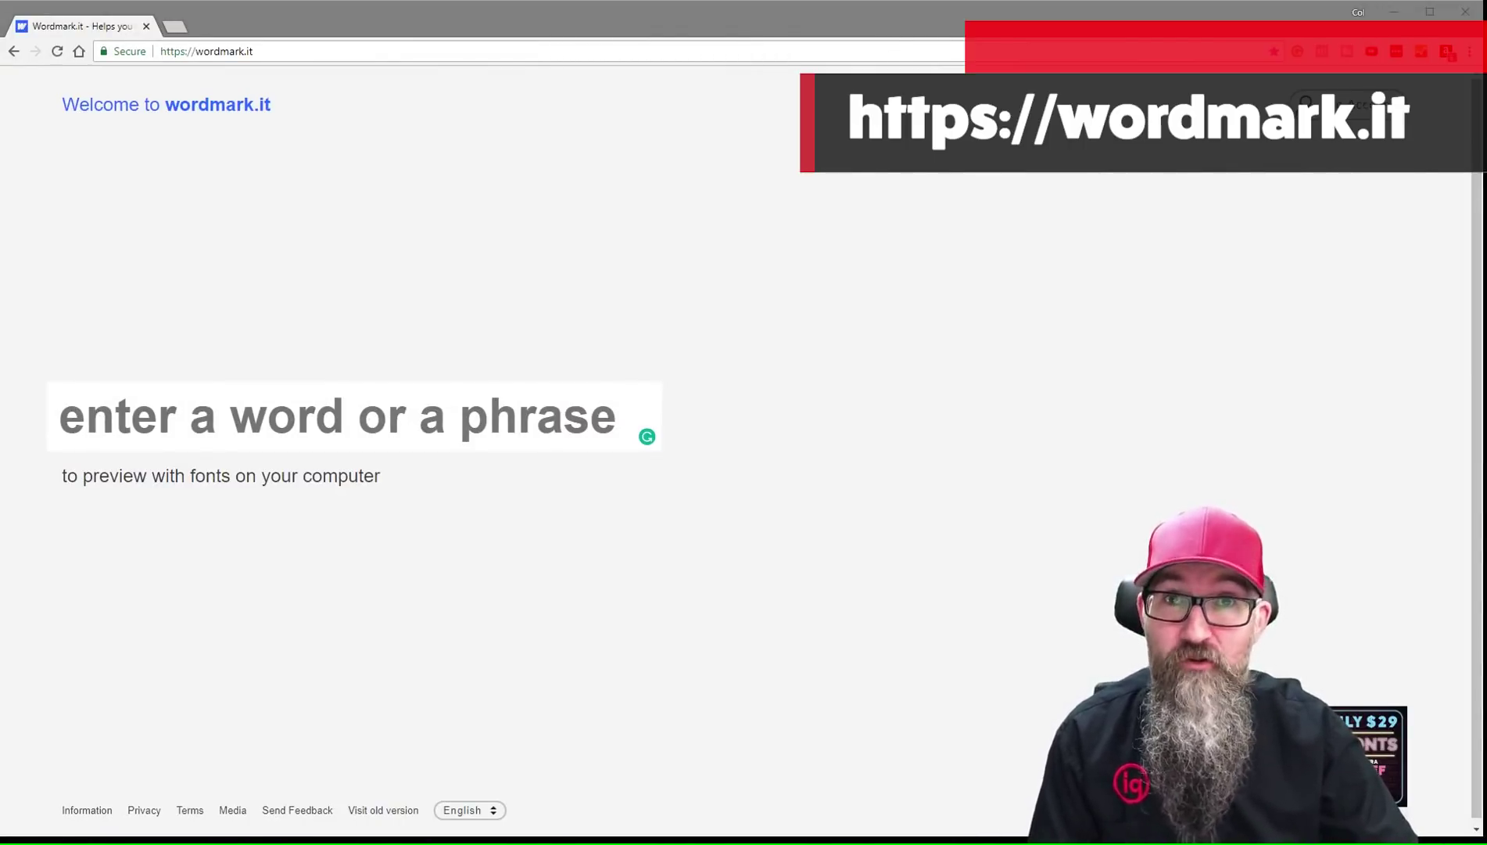
Enter 'pixels ink' as the preview phrase to render it in all installed fonts.
left_click(337, 417)
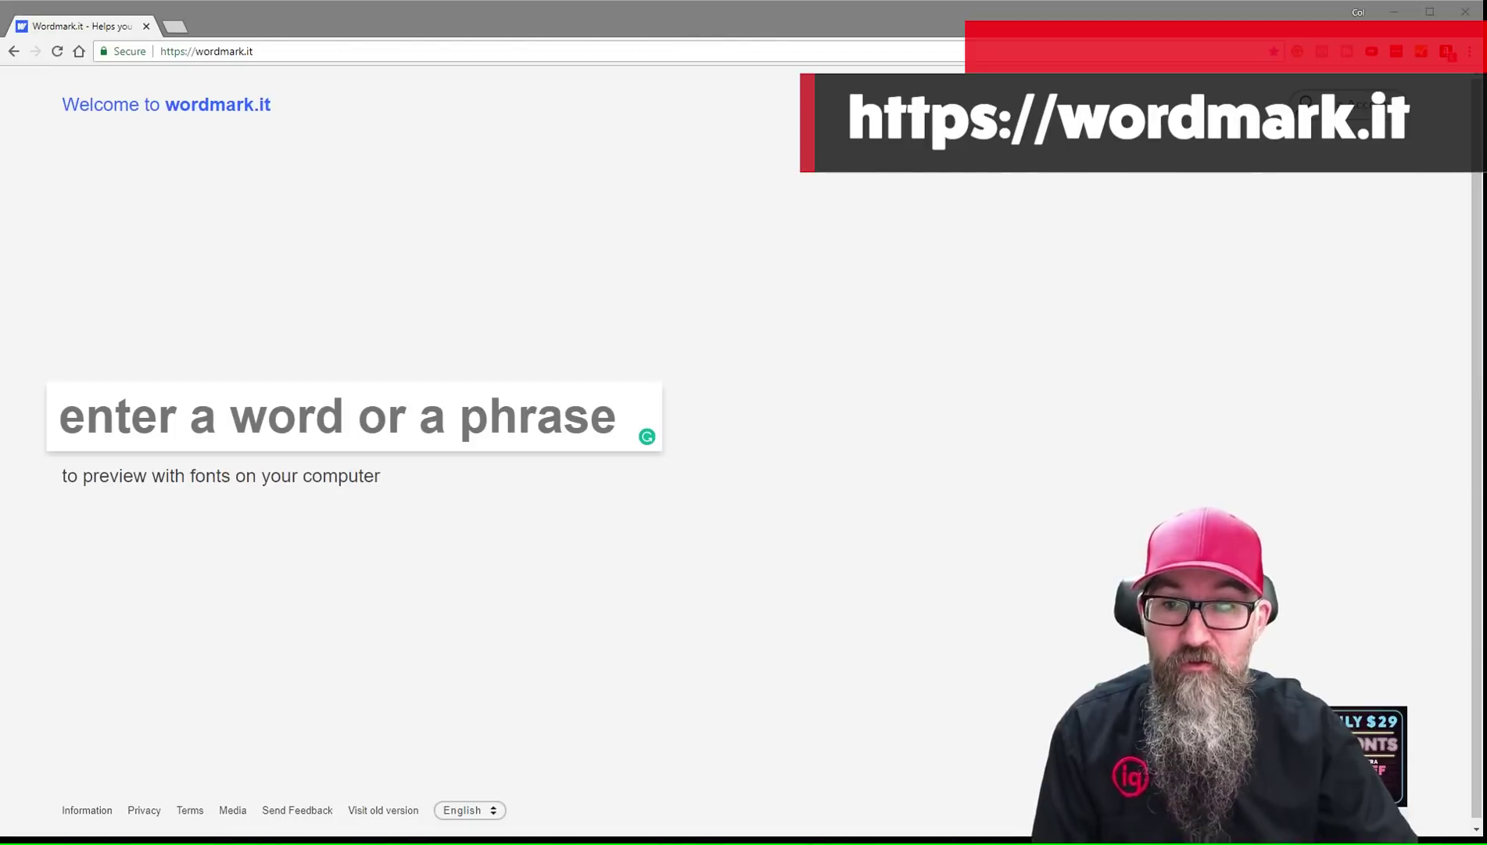
left_click(60, 416)
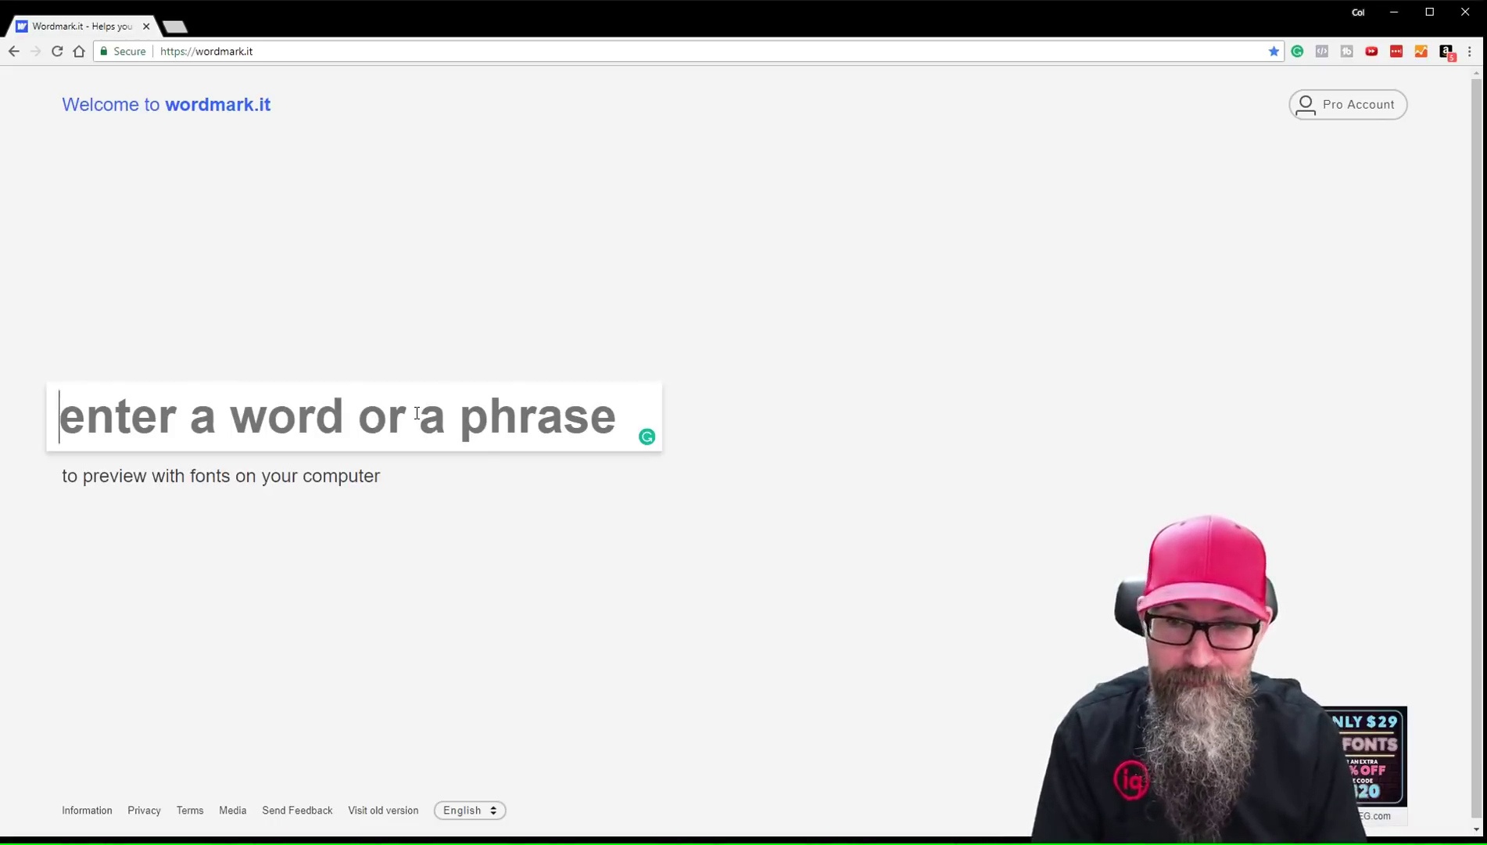
type("pixels ")
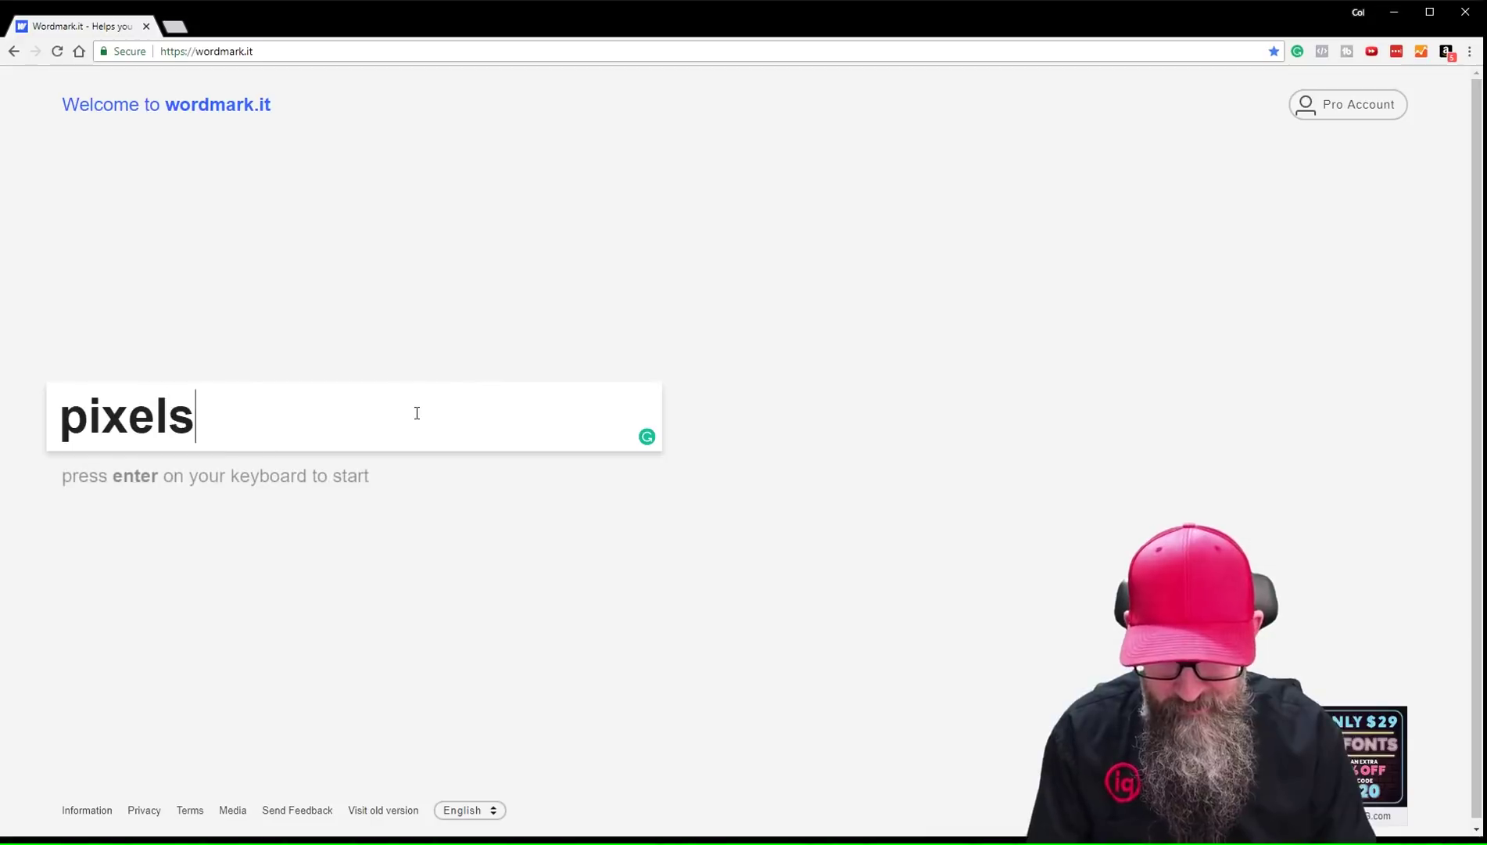
type("ink")
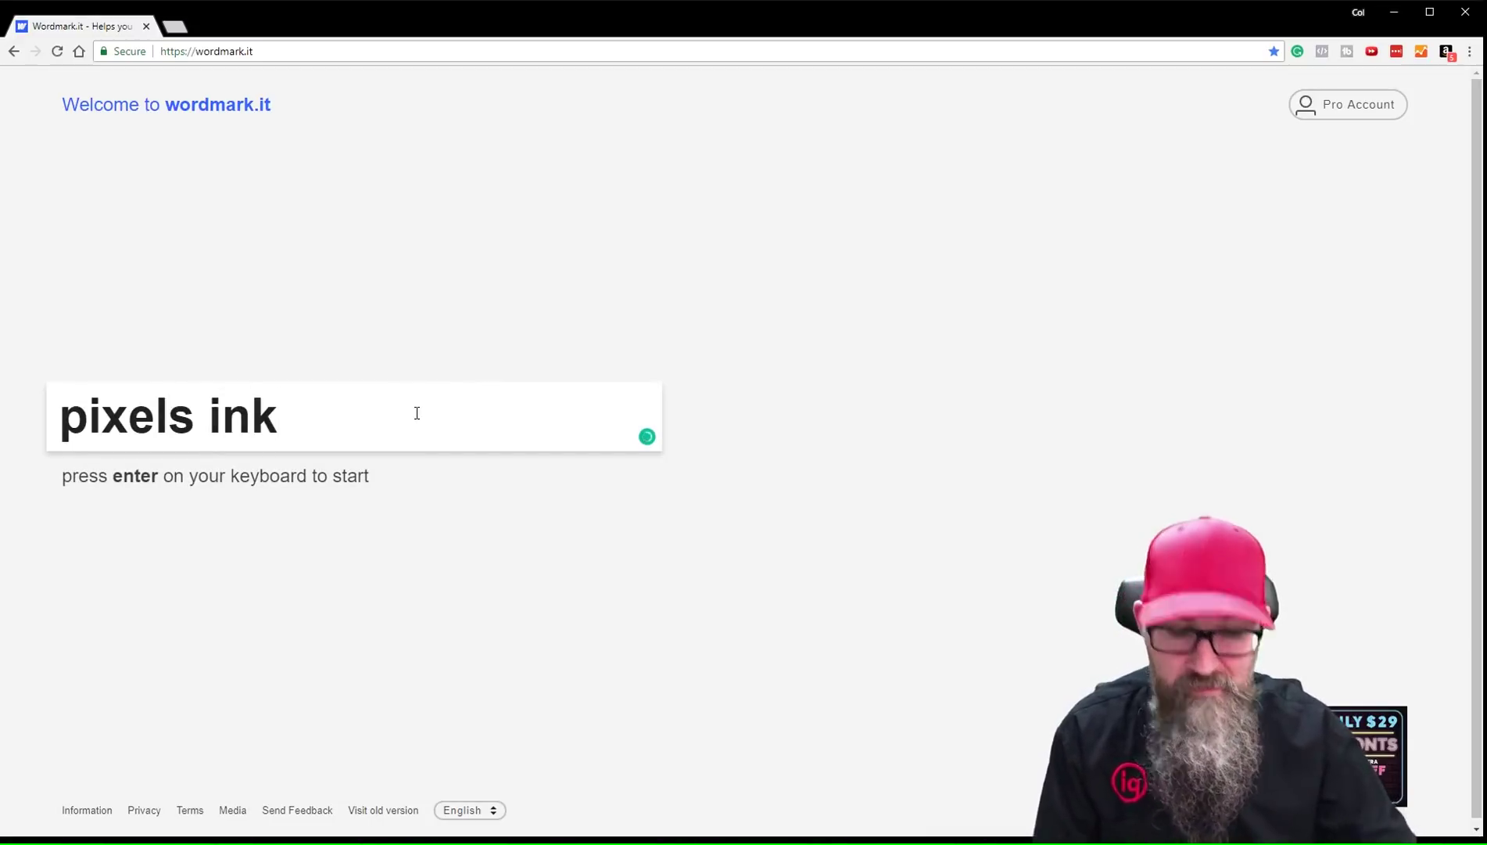
key("Return")
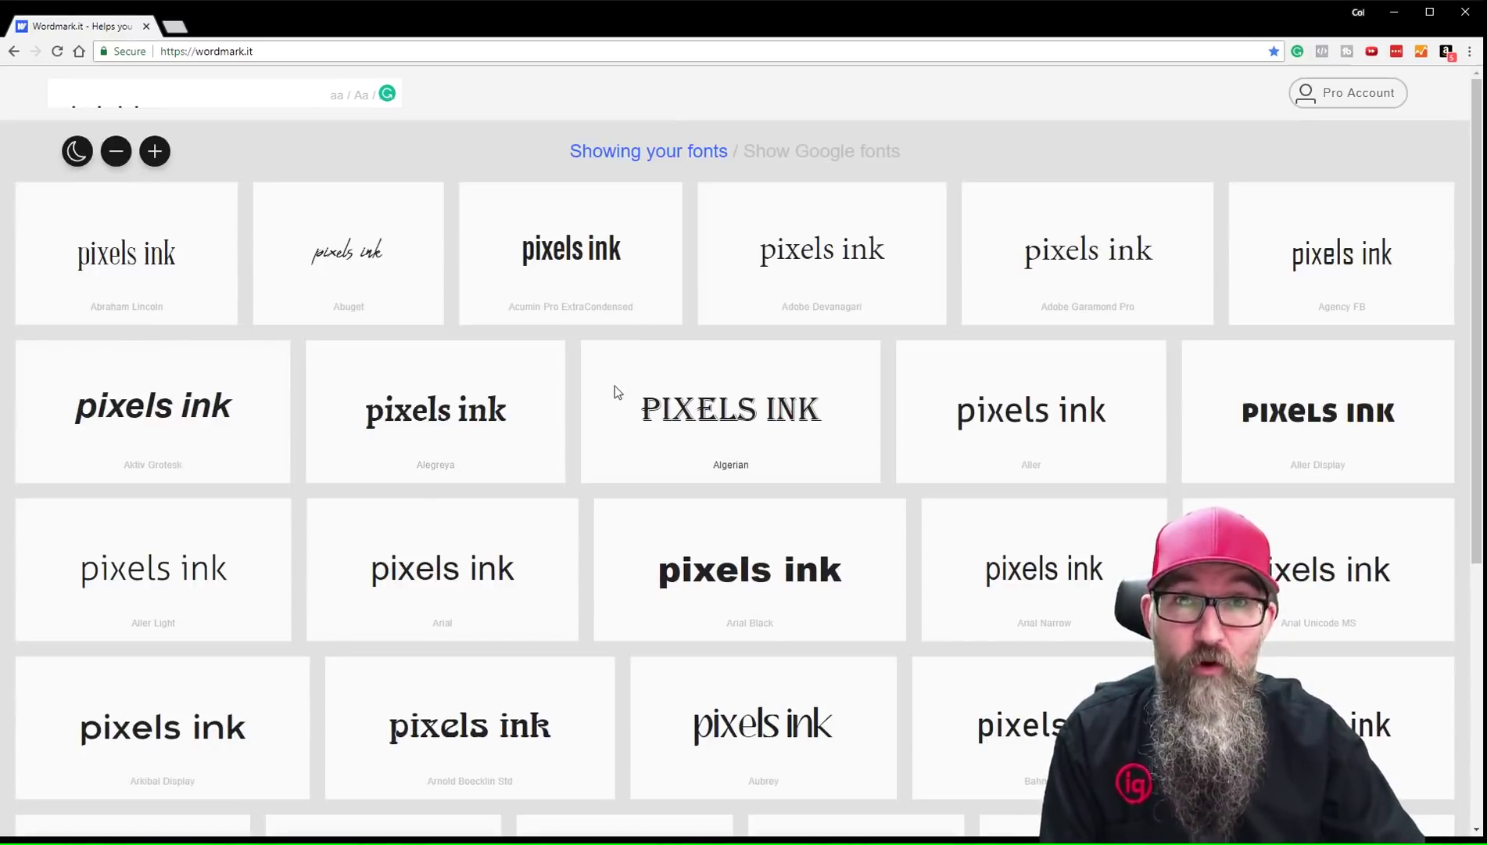
scroll(1434, 298, "down", 3)
scroll(1321, 298, "down", 3)
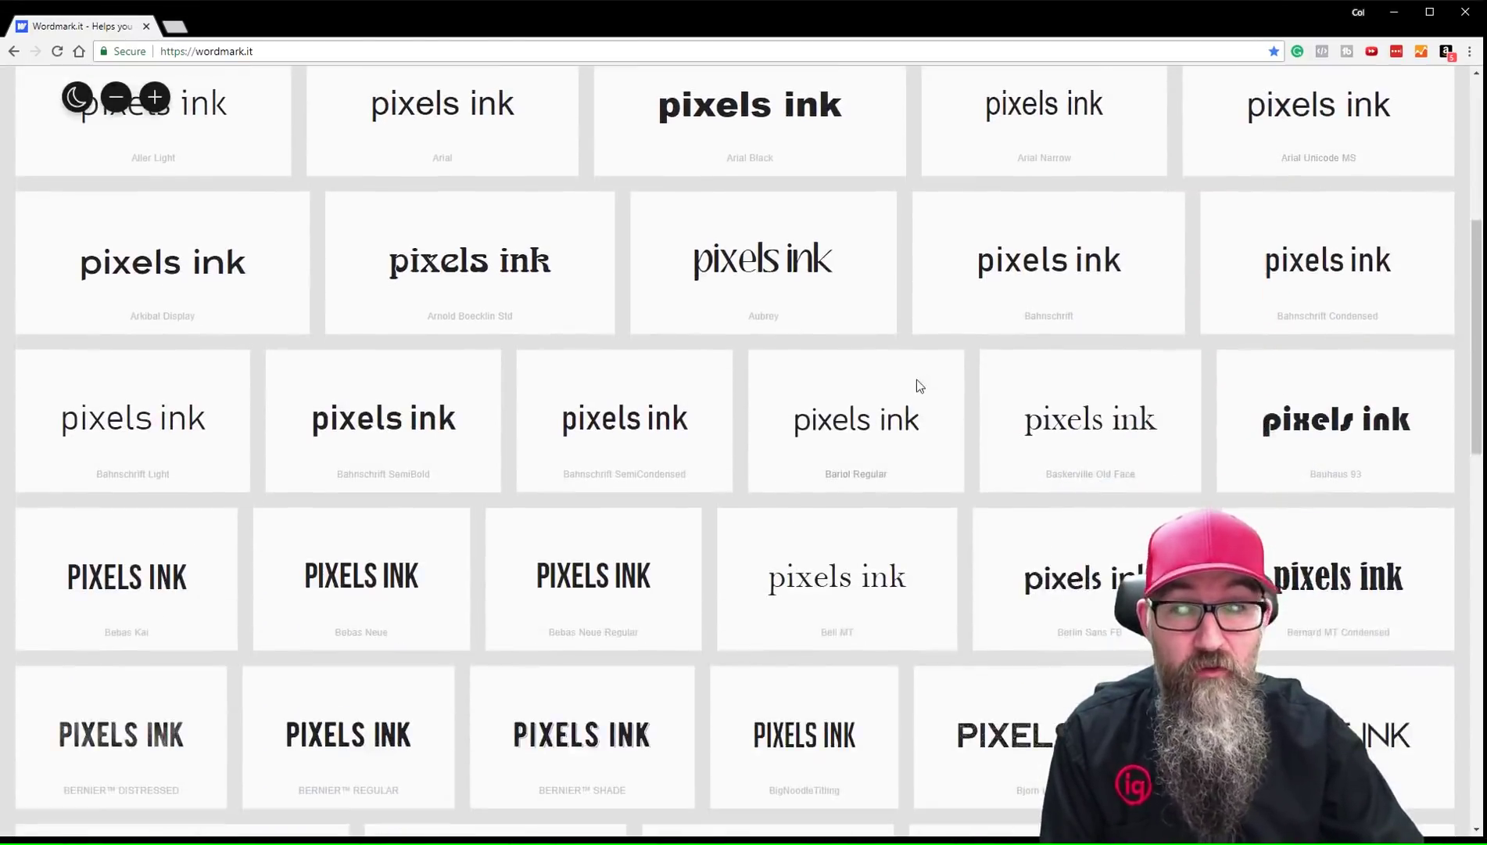
scroll(904, 401, "down", 15)
scroll(905, 406, "down", 9)
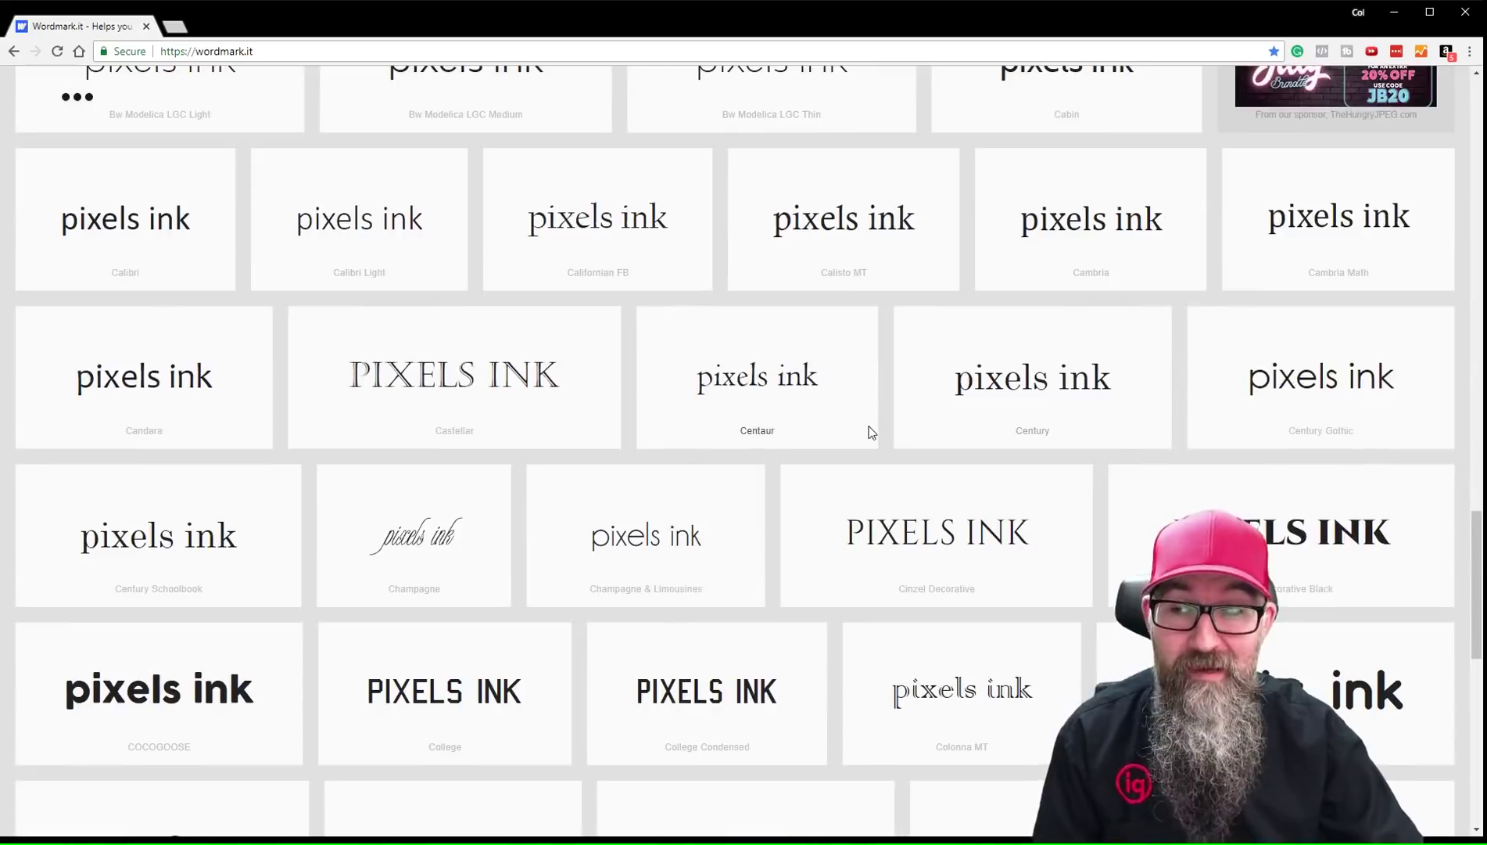
scroll(870, 430, "up", 20)
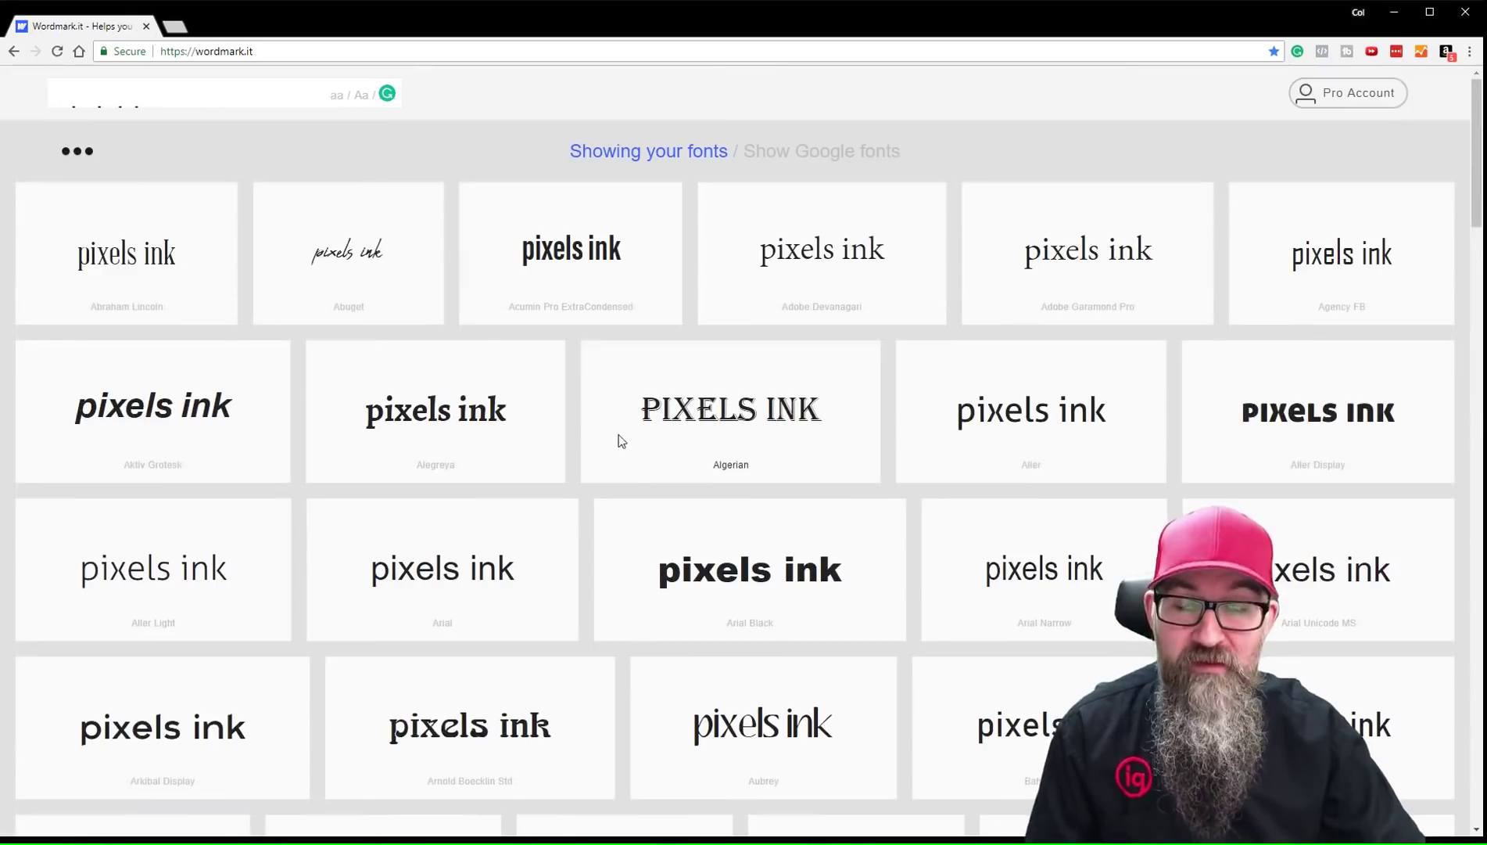
Switch the font previews to dark mode.
mouse_move(72, 153)
left_click(72, 156)
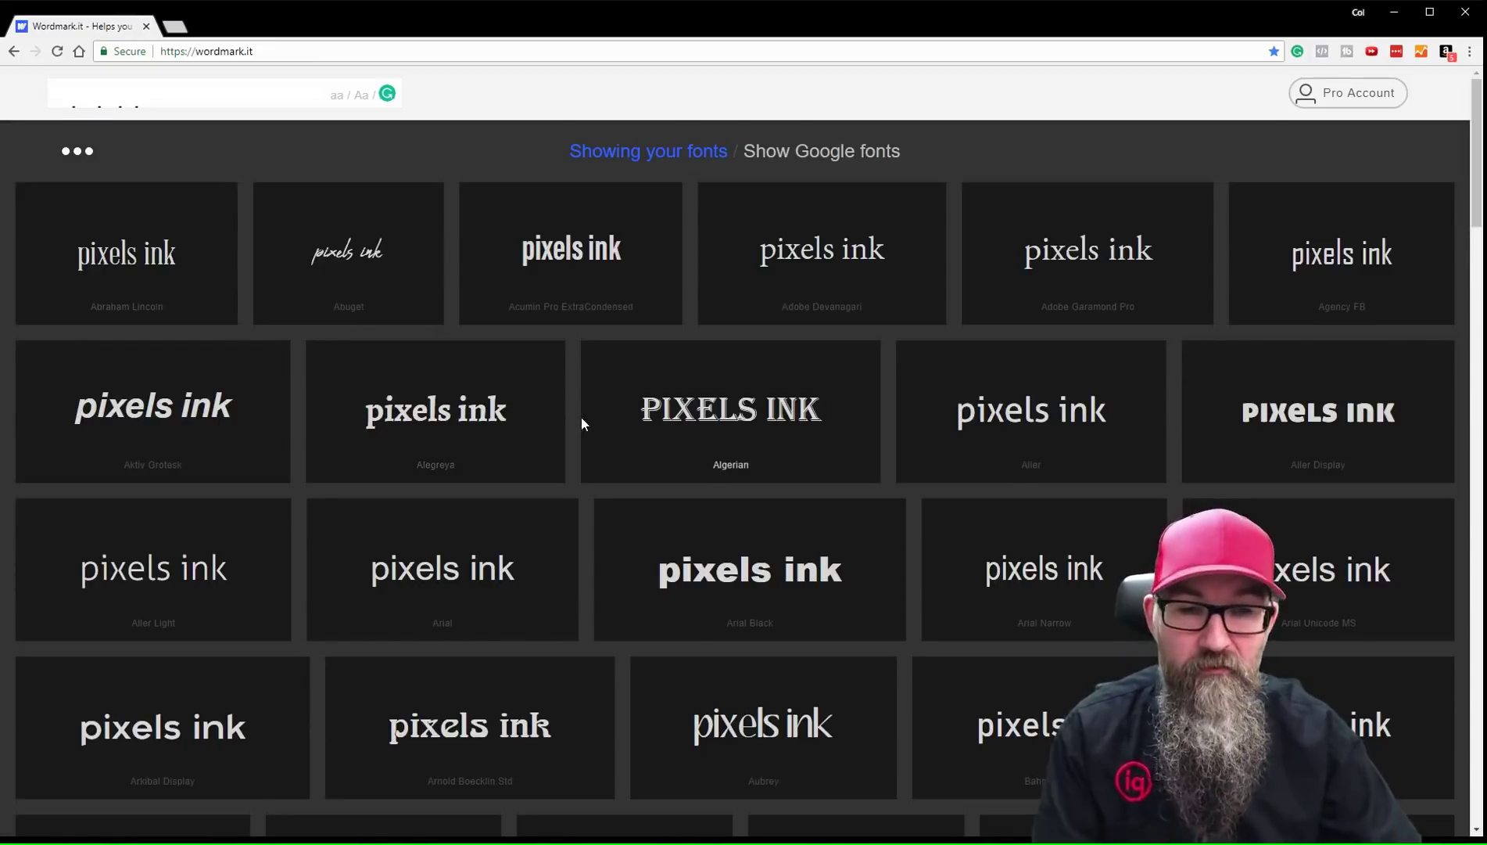
scroll(581, 416, "down", 4)
scroll(581, 416, "down", 5)
scroll(582, 415, "up", 9)
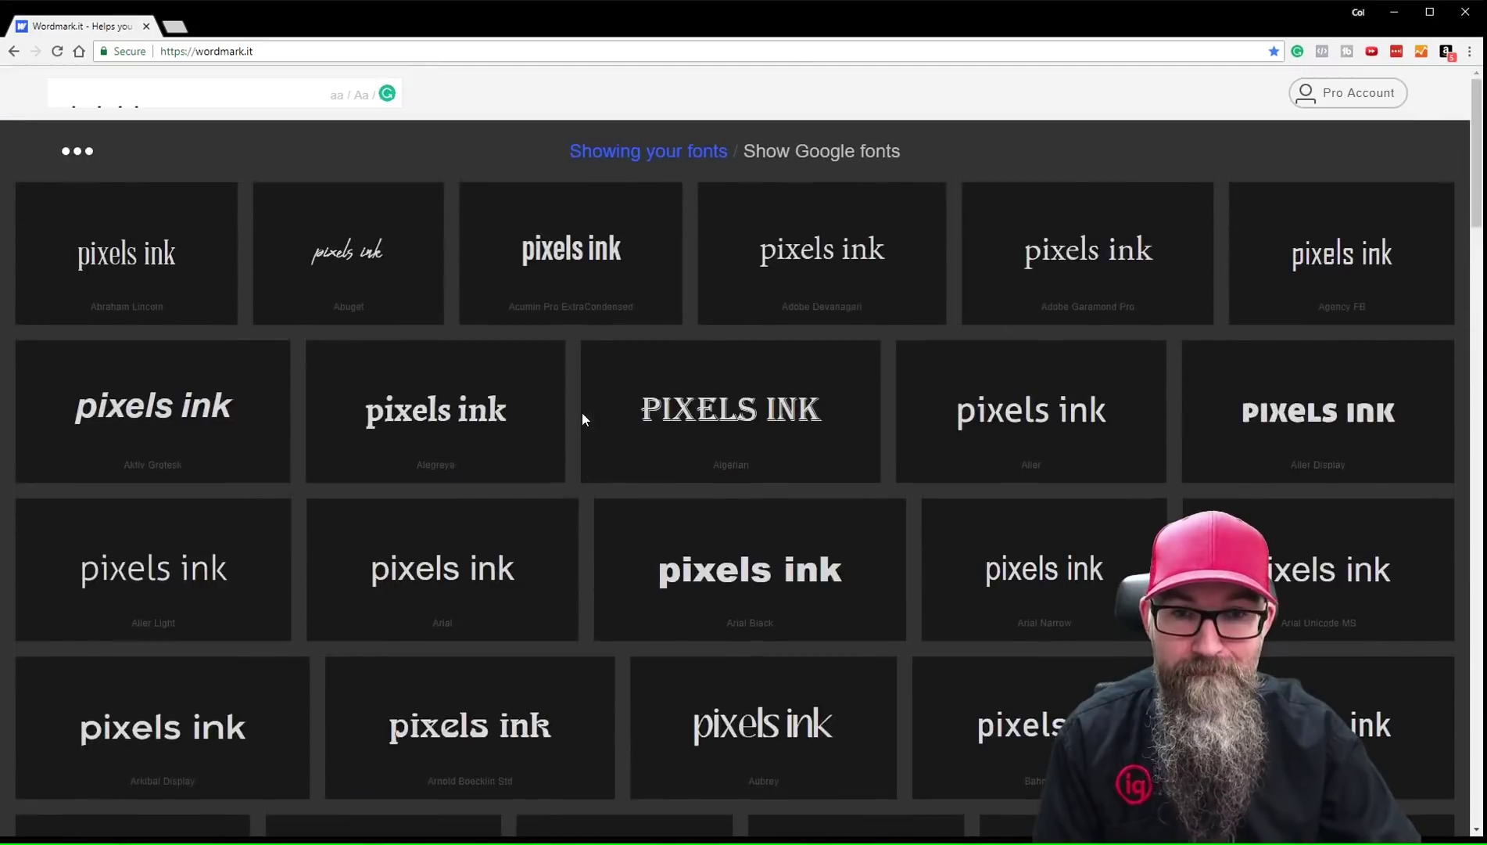
Try larger and smaller tile sizes, settling on three previews per row.
mouse_move(81, 160)
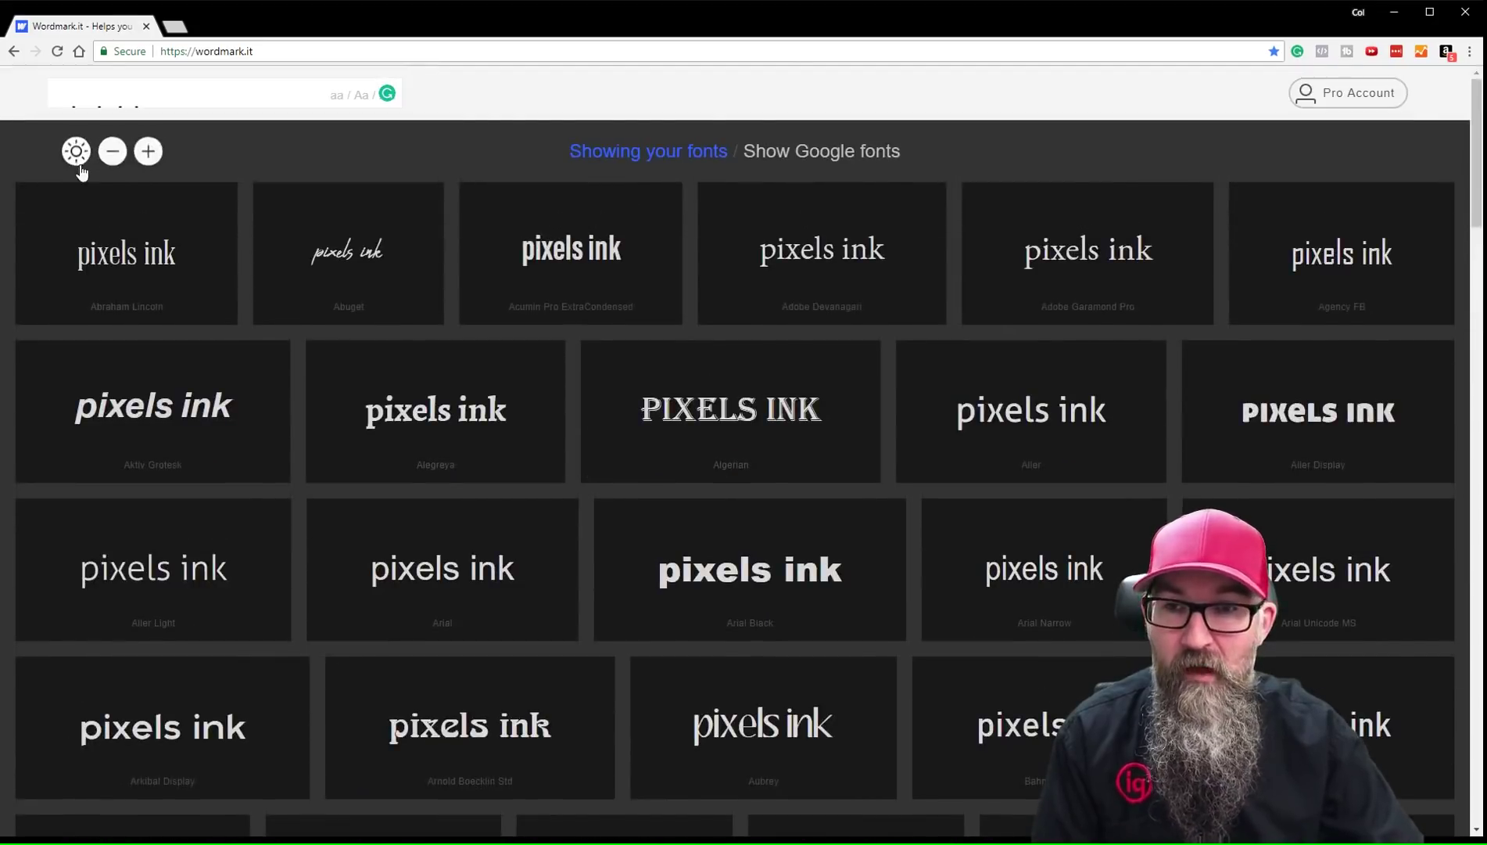
left_click(155, 153)
left_click(155, 153)
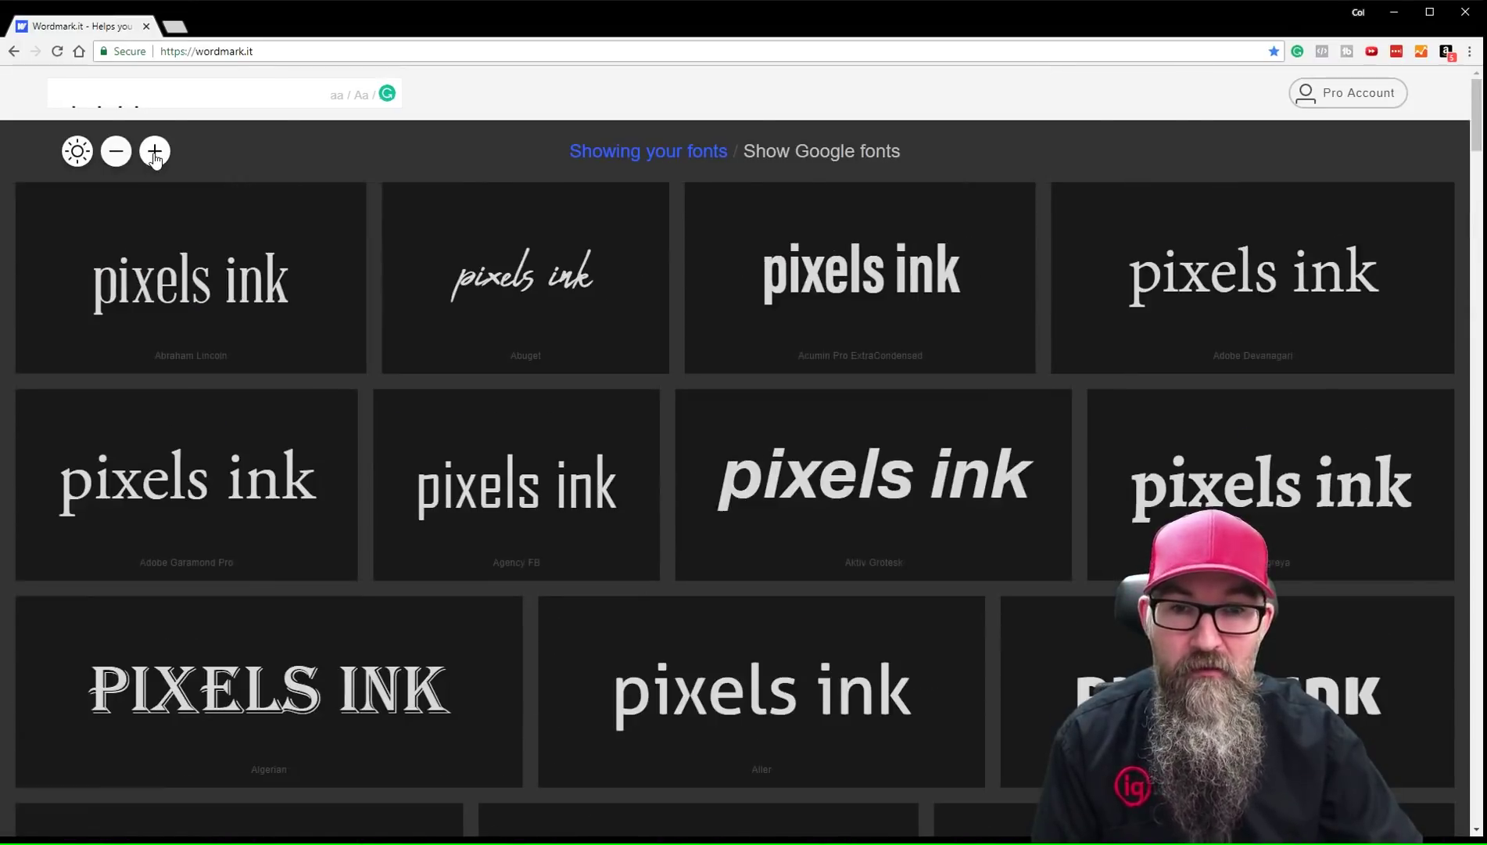
left_click(155, 152)
left_click(115, 154)
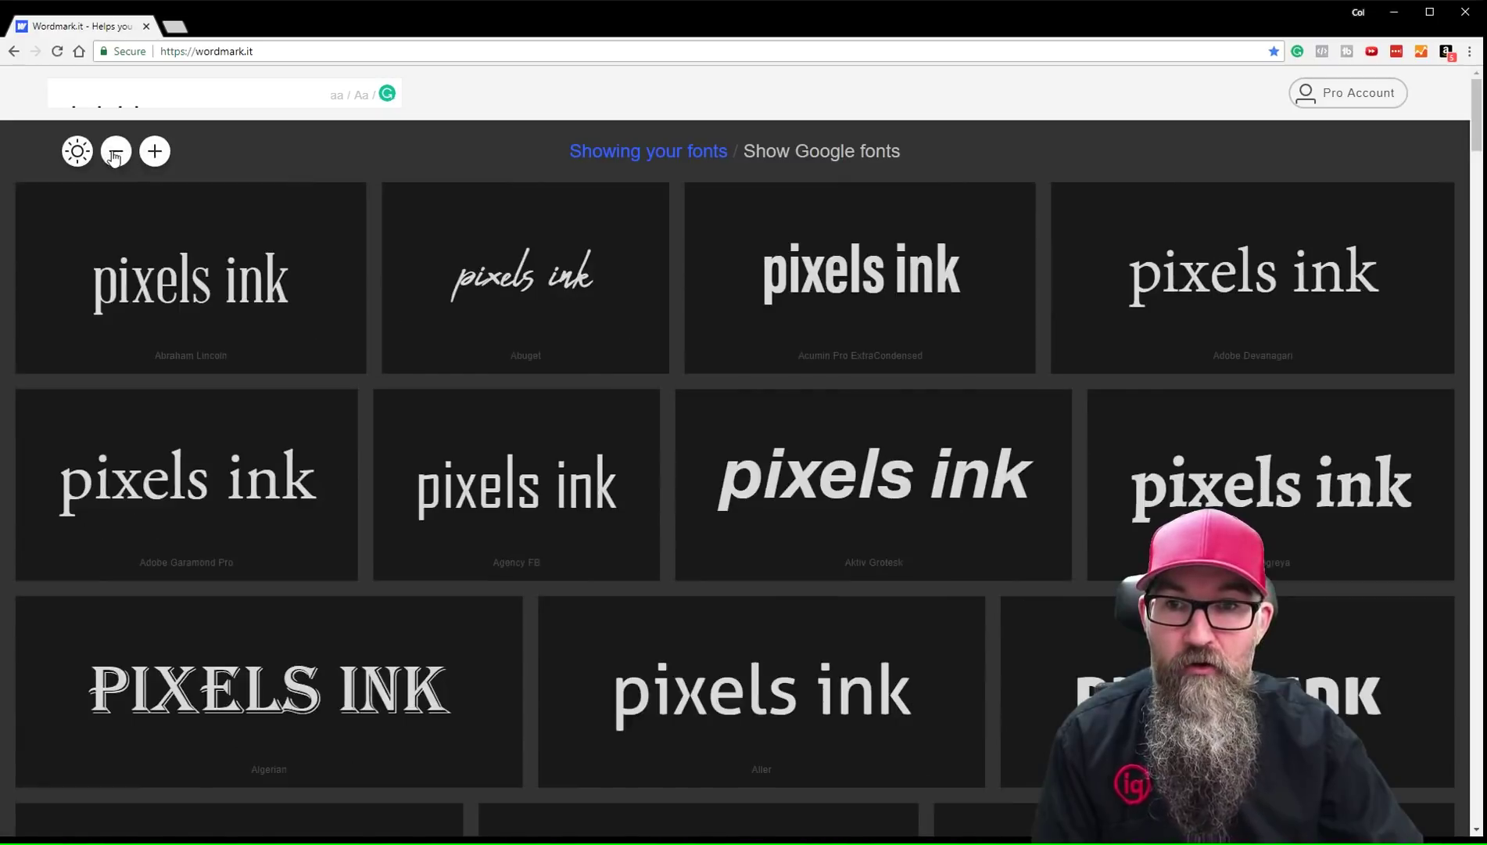
left_click(116, 153)
left_click(116, 153)
left_click(154, 153)
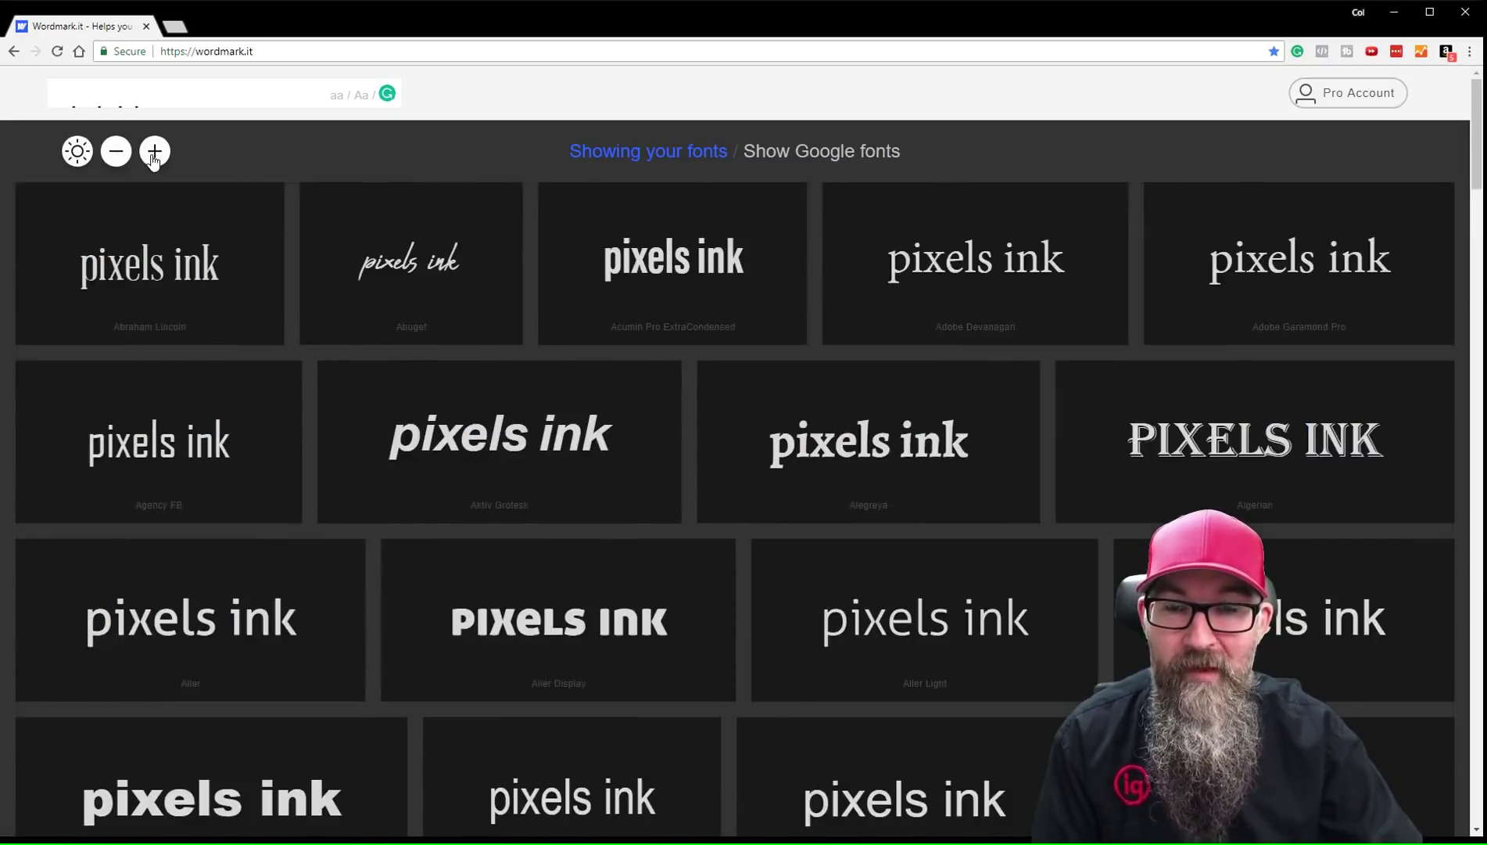
left_click(155, 153)
left_click(156, 155)
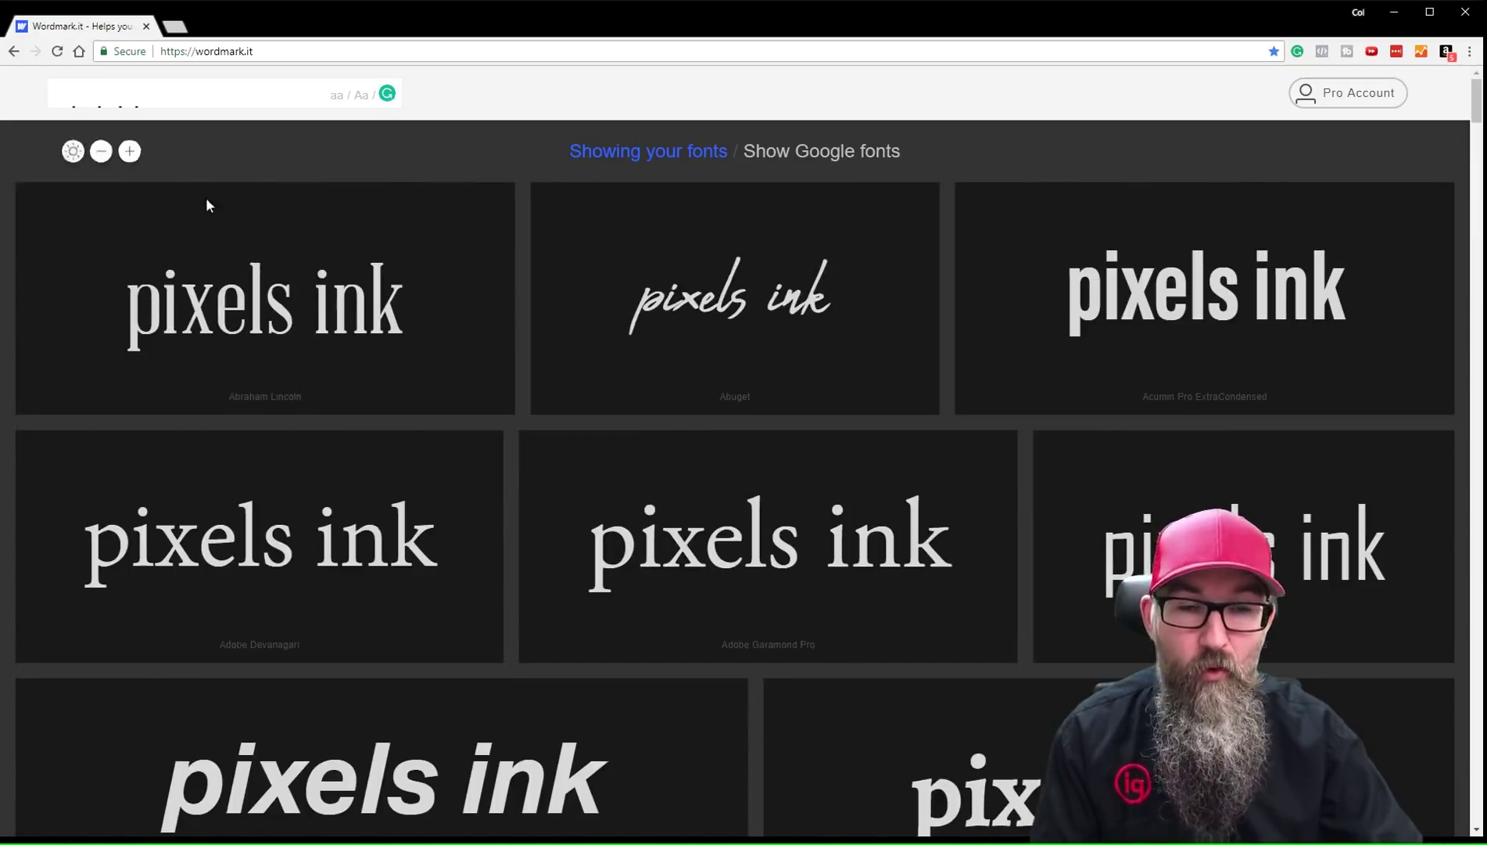
Shrink the preview tiles until about eight fonts fit per row.
scroll(289, 292, "down", 2)
scroll(288, 292, "up", 2)
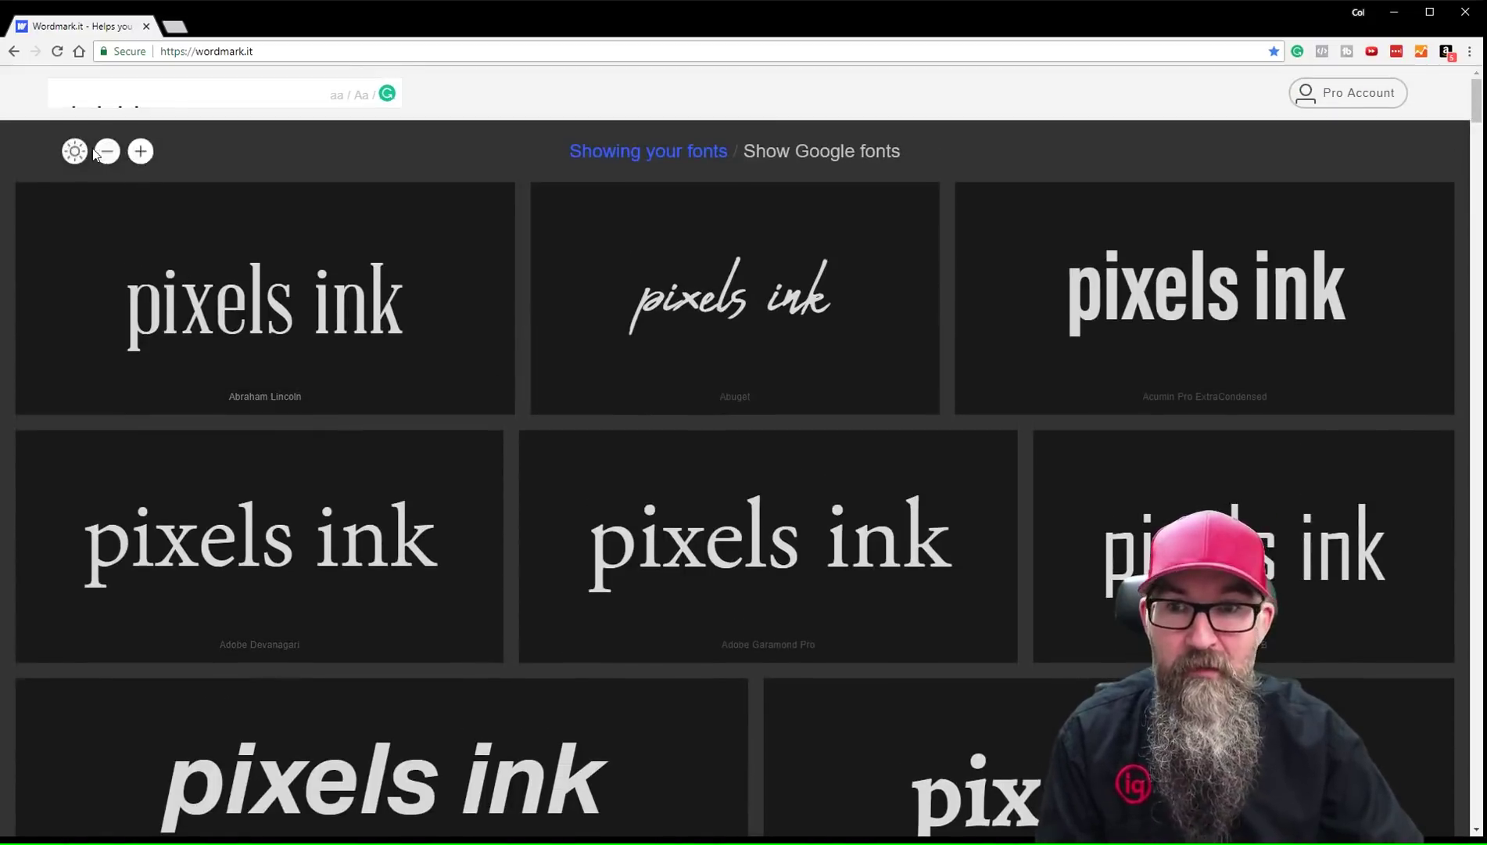
left_click(115, 154)
left_click(116, 153)
left_click(115, 153)
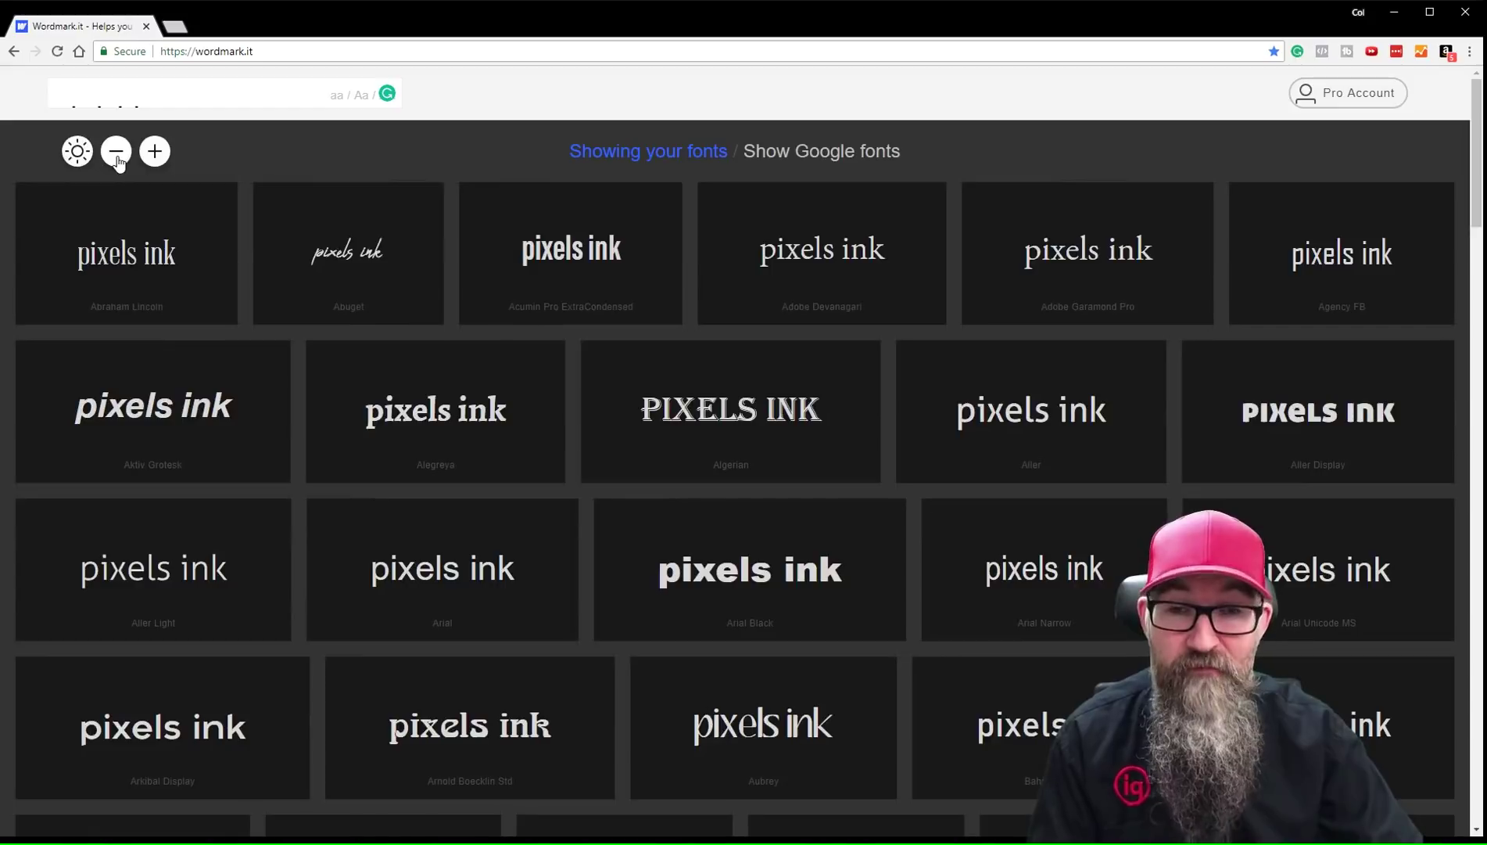
left_click(116, 153)
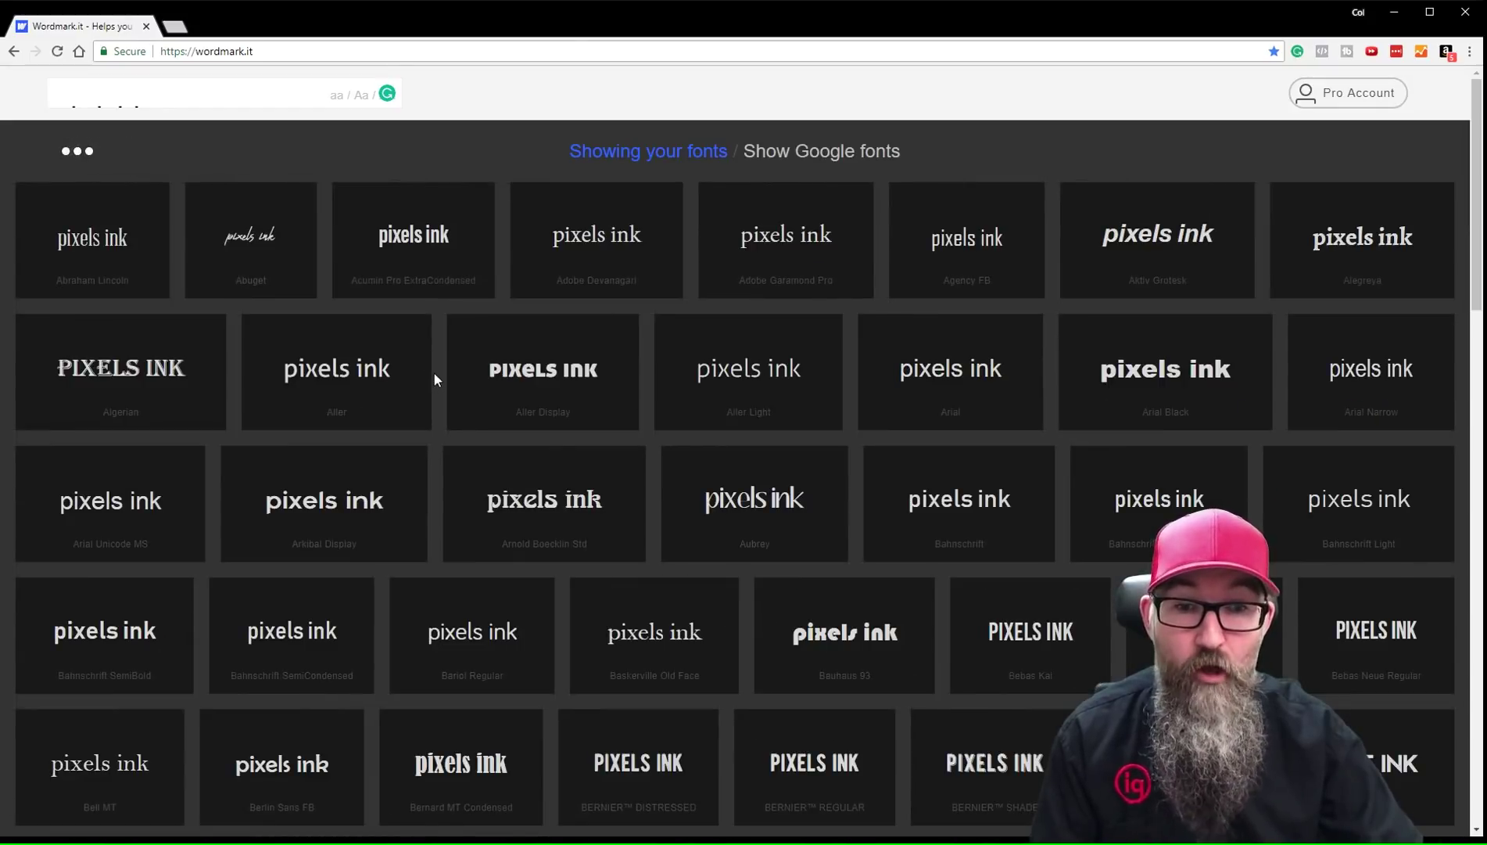
Enlarge the dark preview tiles three sizes so four fonts fit per row.
scroll(438, 367, "down", 4)
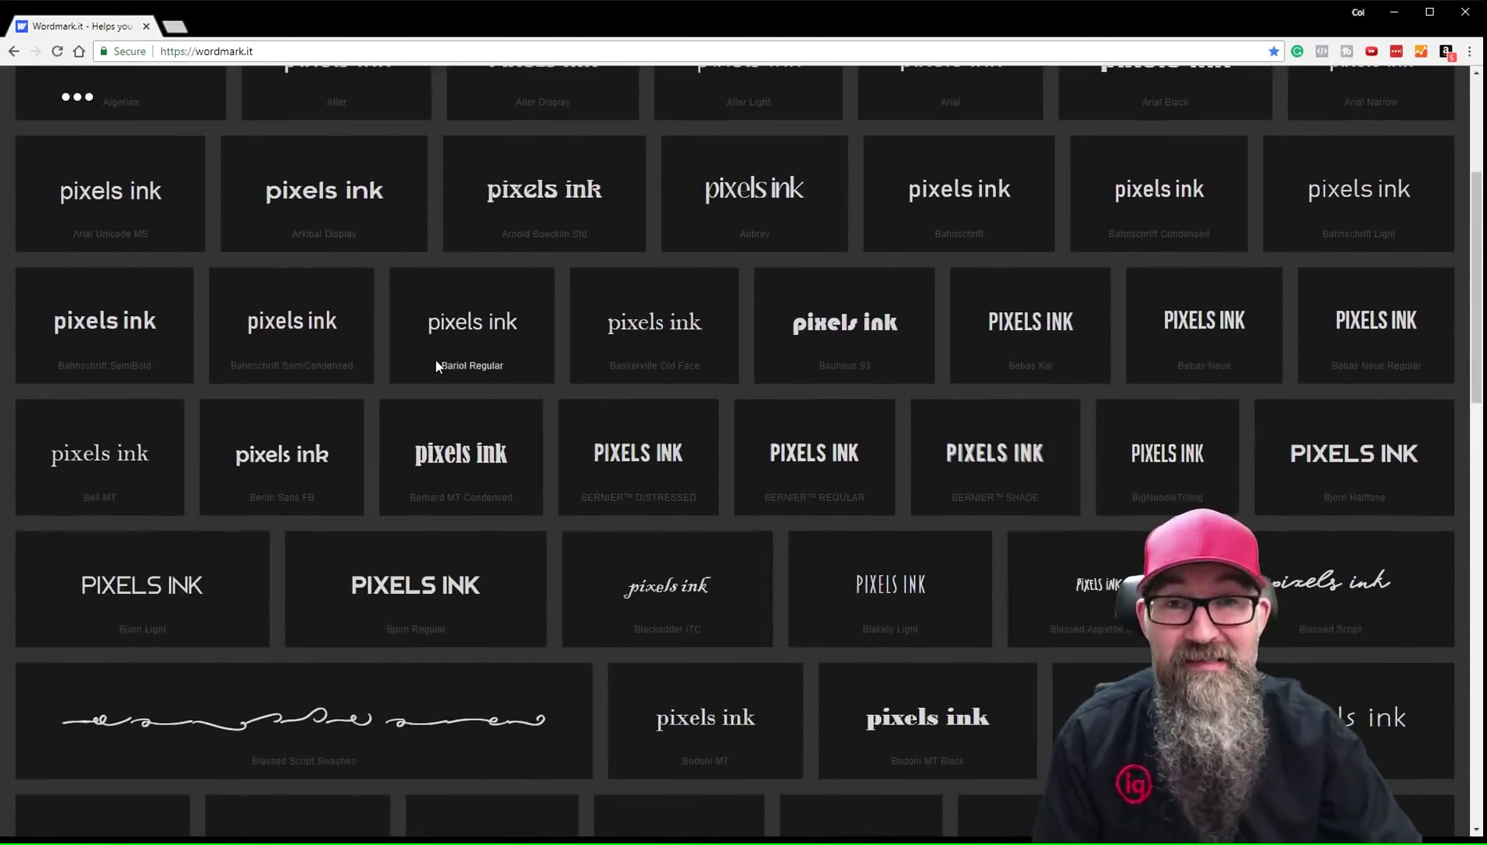
scroll(436, 361, "down", 2)
scroll(433, 358, "up", 6)
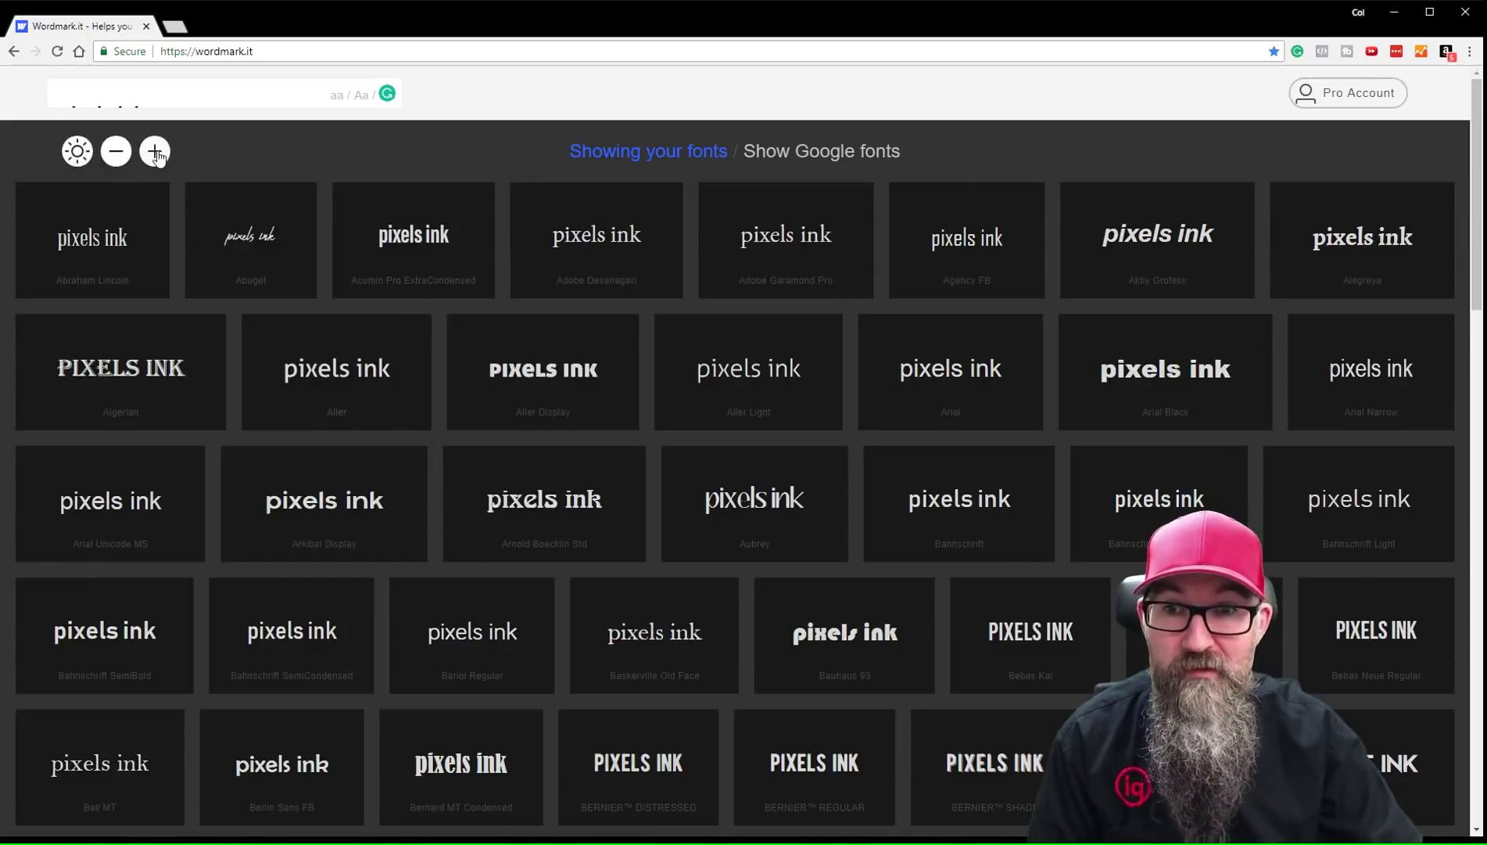
left_click(156, 155)
left_click(155, 156)
left_click(154, 157)
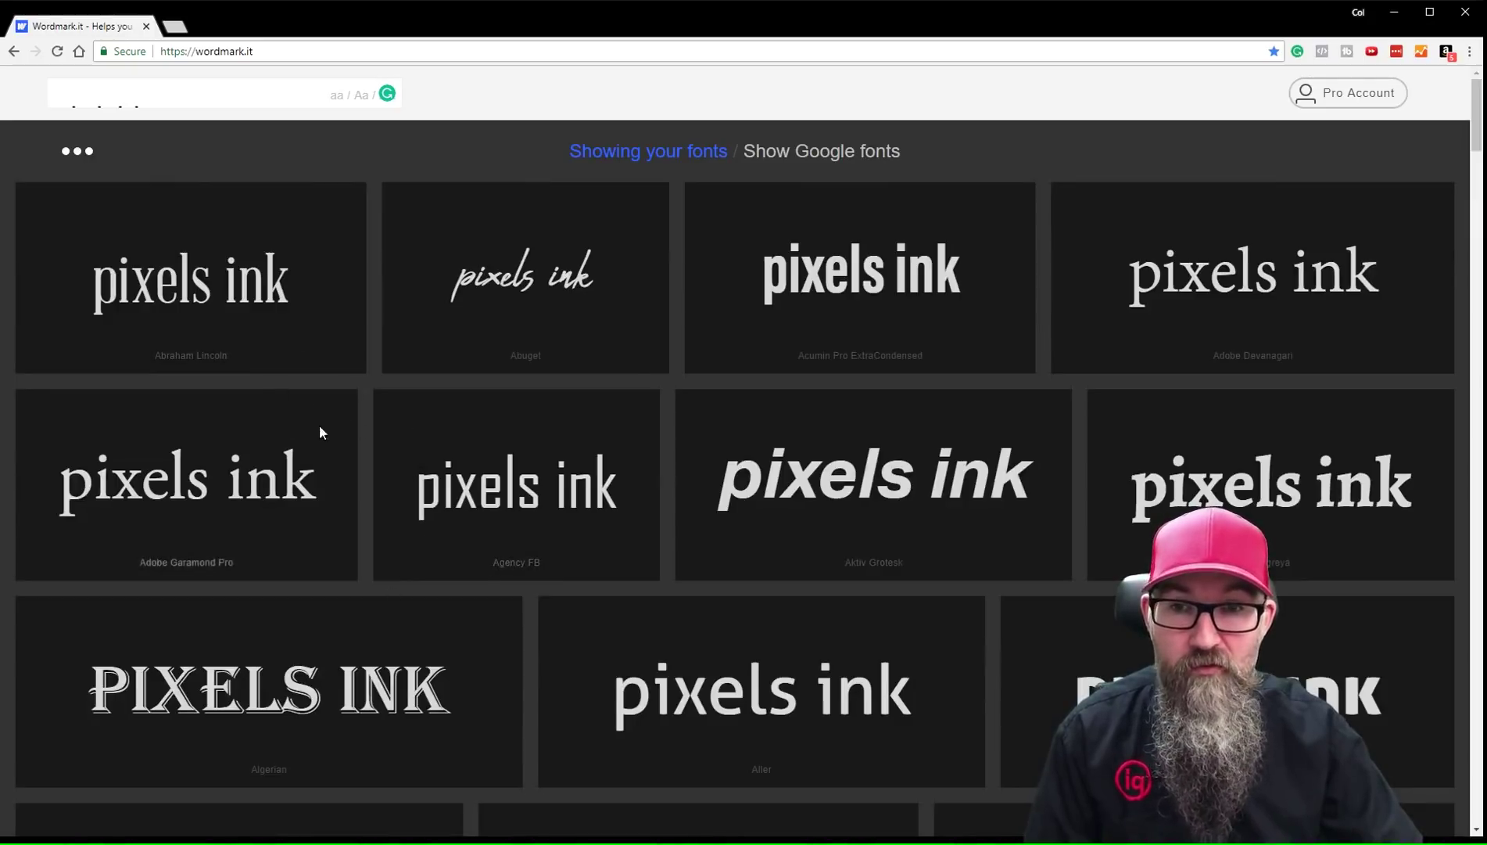
Select Abraham Lincoln, Aktiv Grotesk, Aller Light, Aubrey, Bahnschrift SemiCondensed, Bebas Neue and Berlin Sans FB.
left_click(287, 319)
left_click(677, 575)
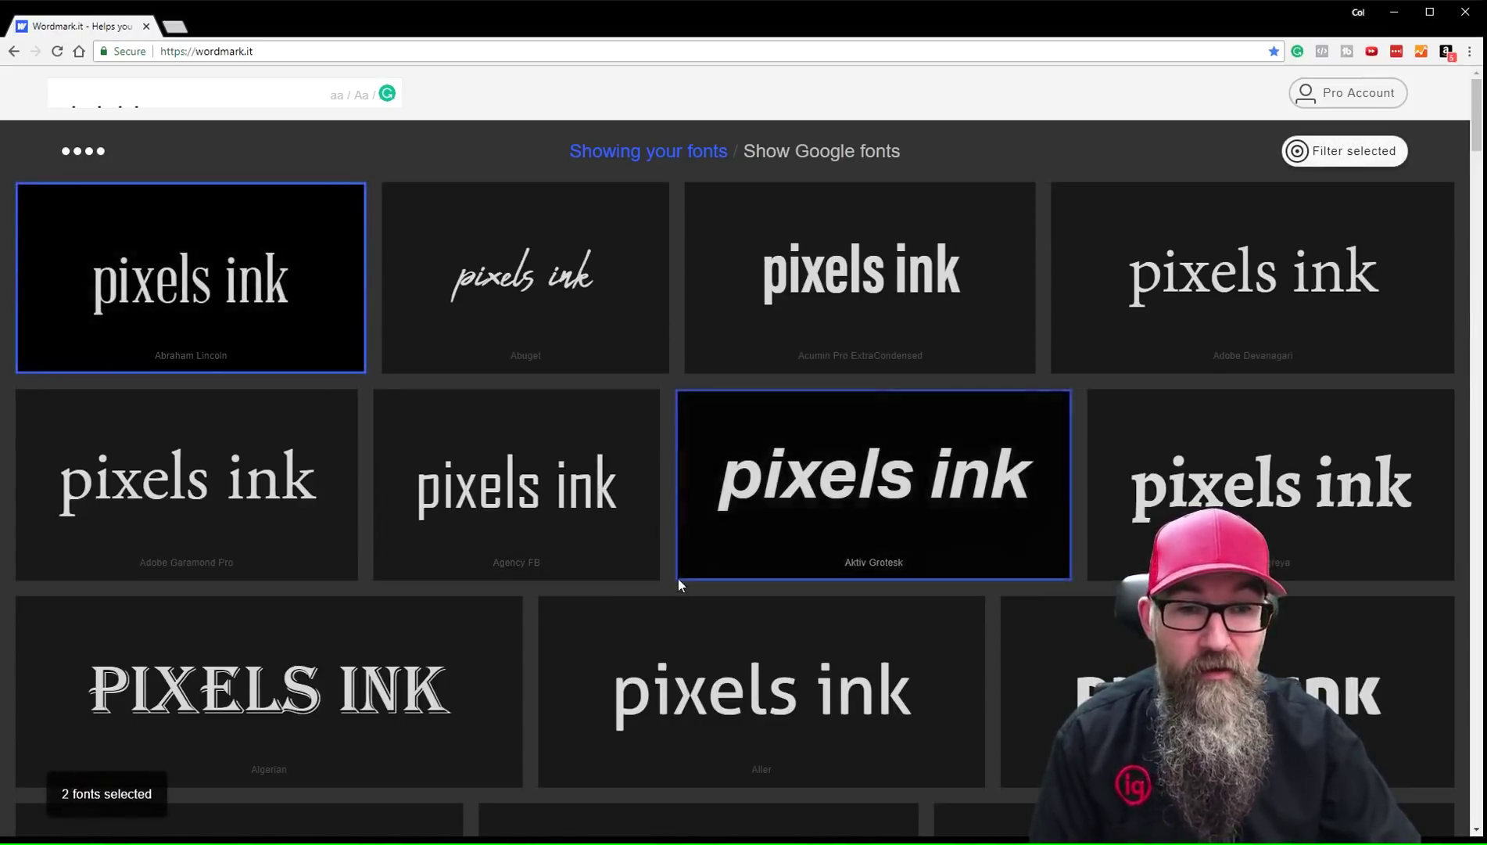
scroll(676, 565, "down", 5)
left_click(328, 485)
scroll(782, 578, "down", 5)
left_click(541, 485)
scroll(541, 484, "down", 4)
left_click(249, 561)
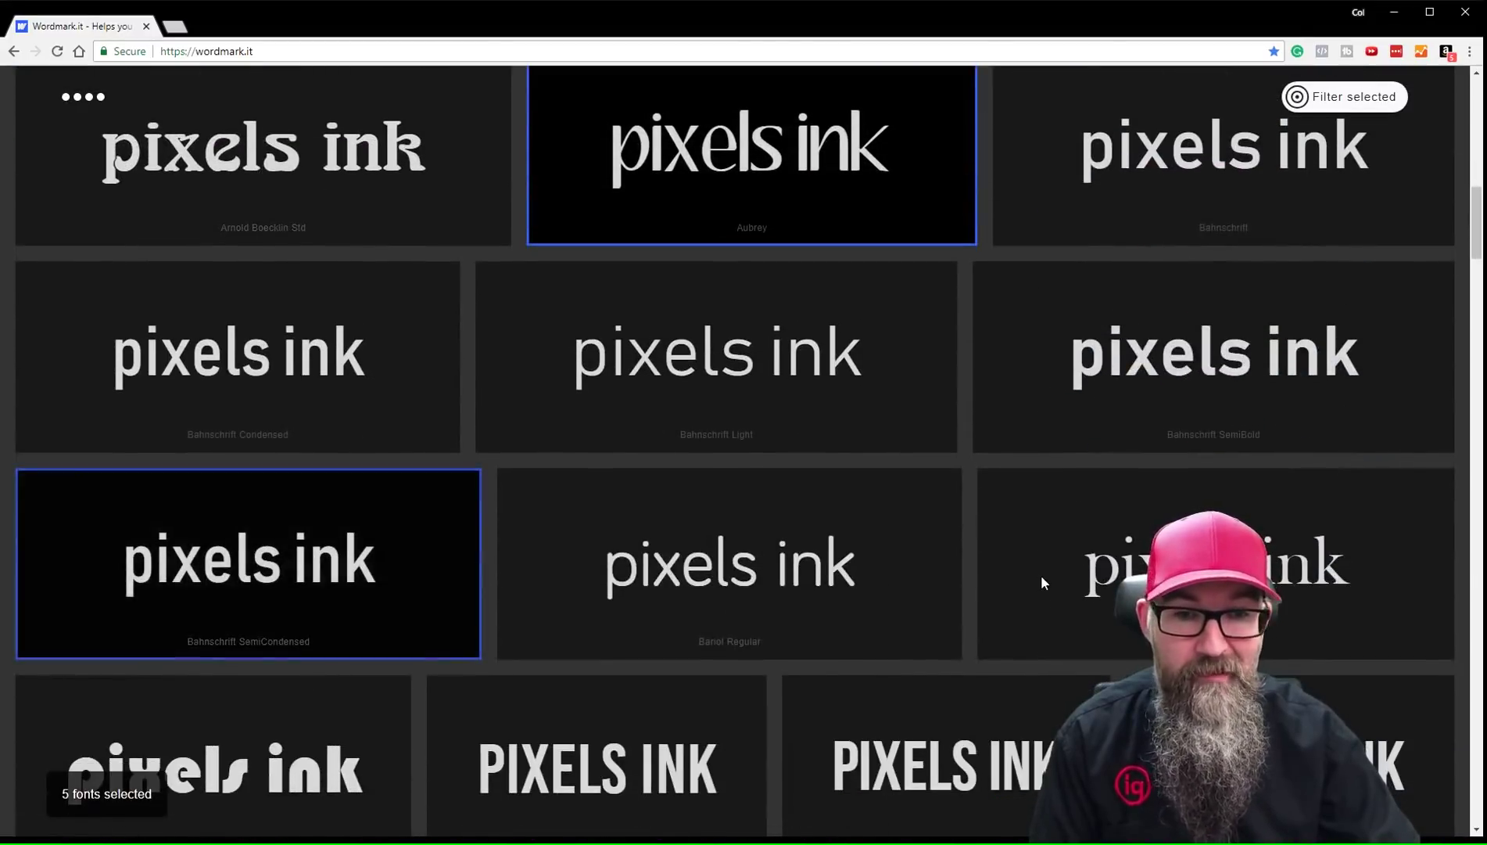
scroll(1041, 575, "down", 5)
left_click(949, 434)
scroll(322, 438, "down", 3)
left_click(526, 388)
Filter the grid to show only the seven selected fonts.
scroll(936, 596, "up", 6)
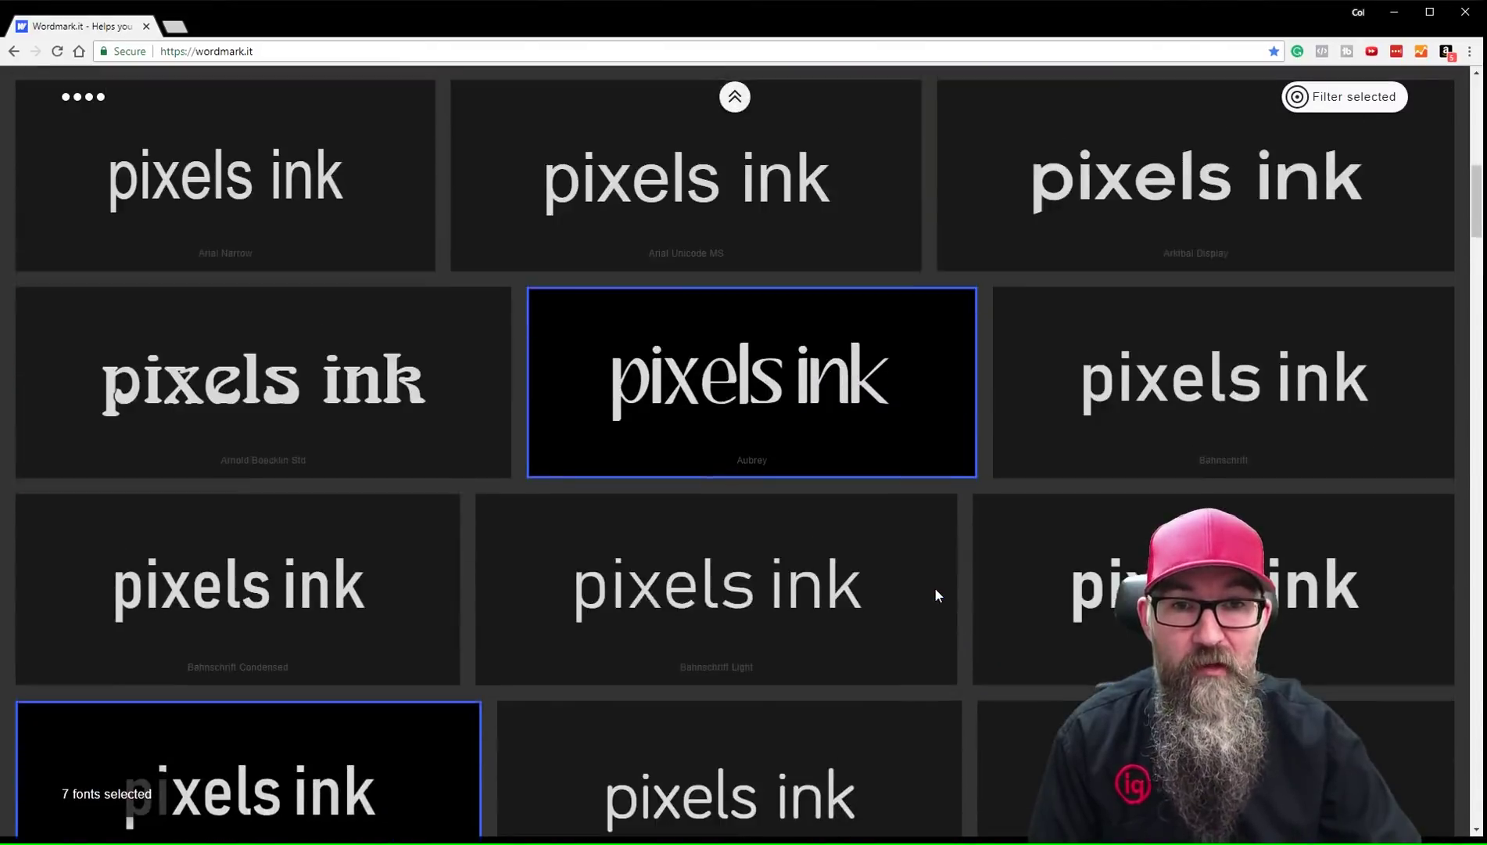
scroll(936, 586, "down", 3)
scroll(936, 588, "up", 4)
scroll(934, 590, "down", 5)
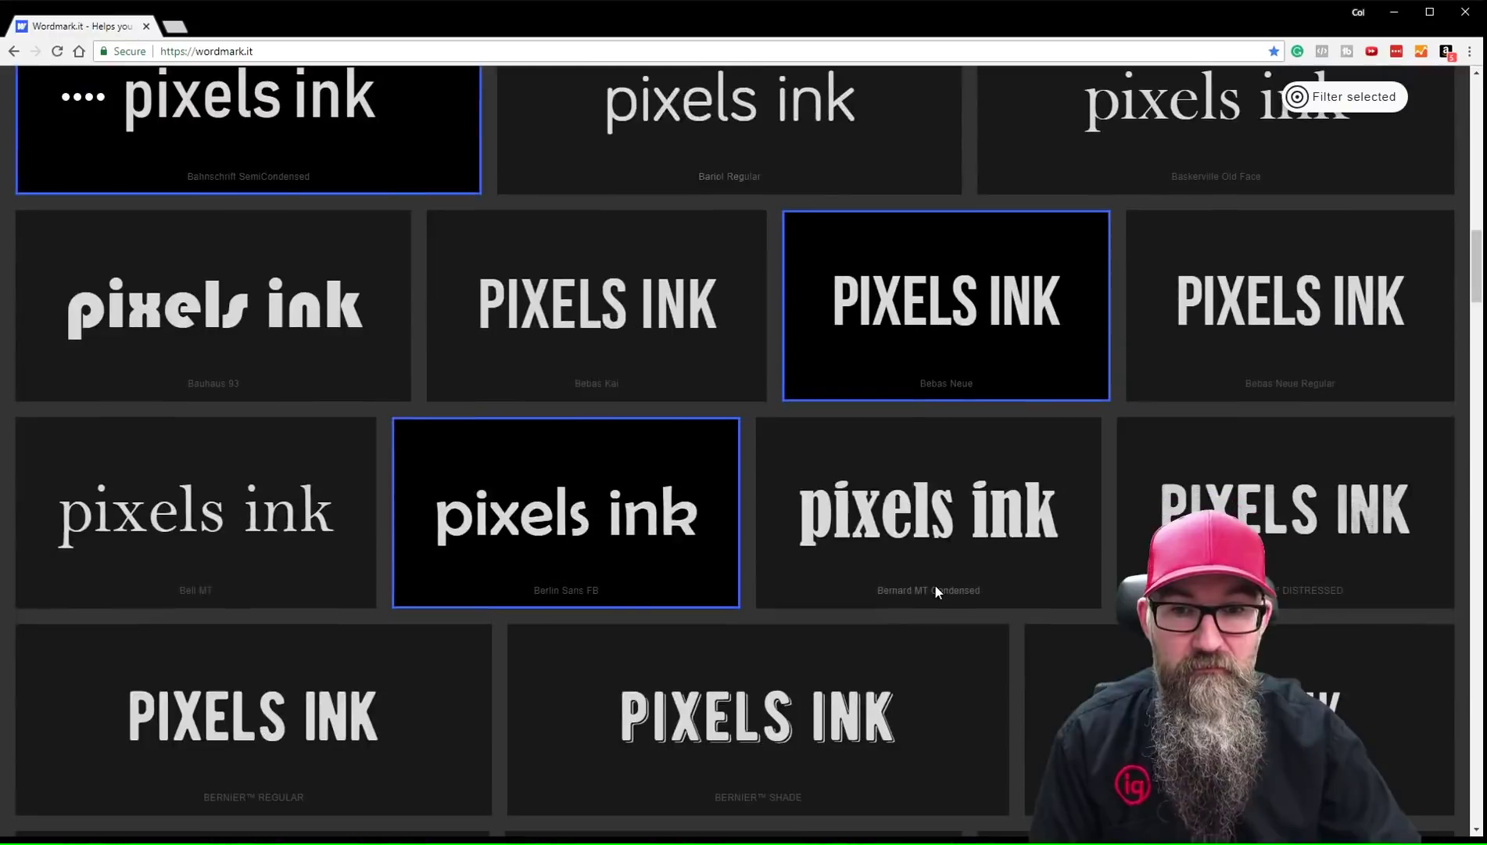
scroll(935, 584, "up", 3)
scroll(937, 590, "up", 1)
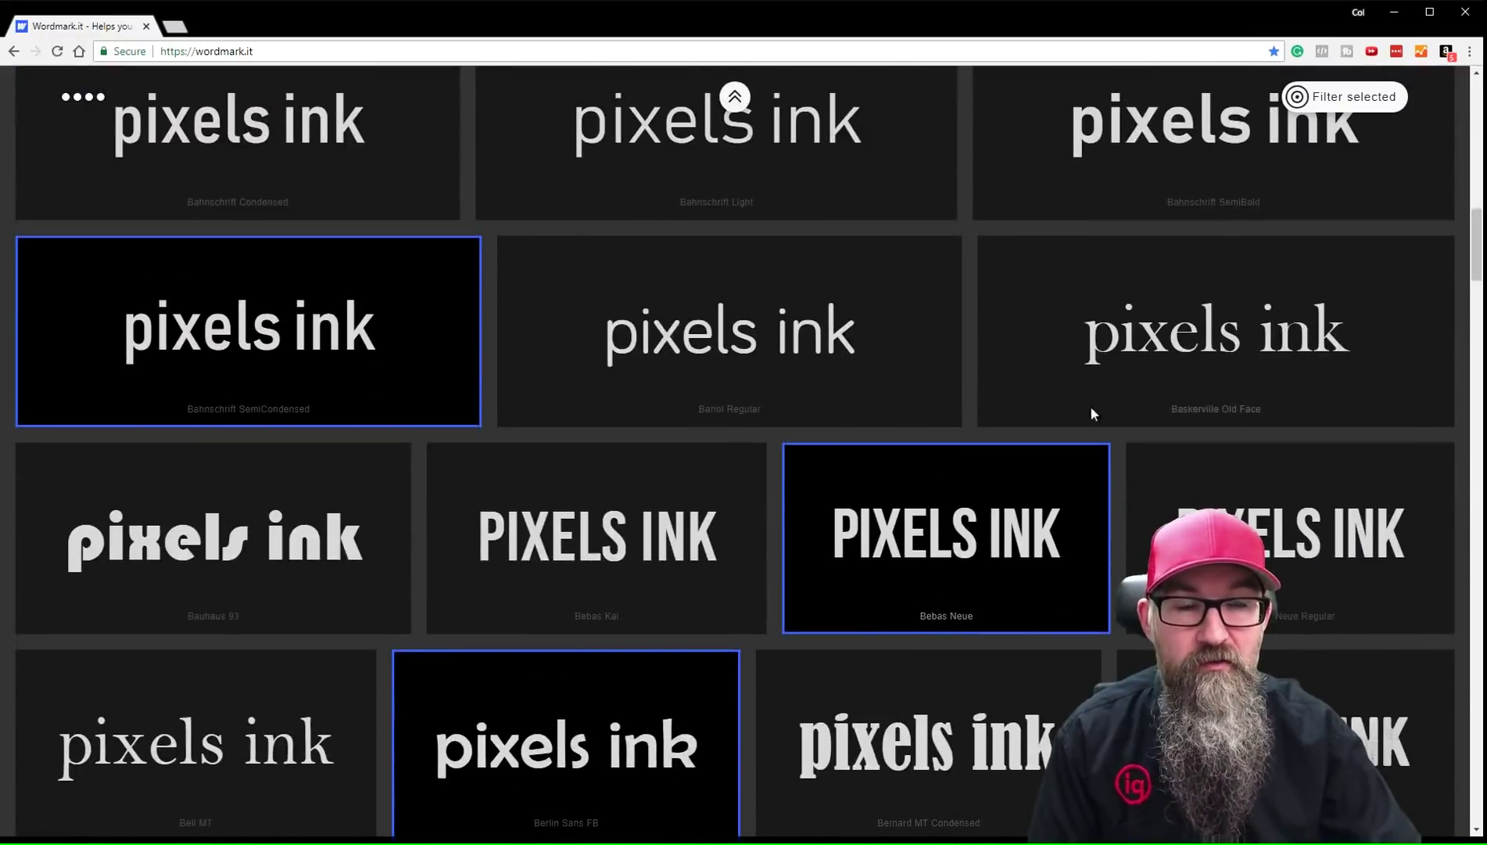
left_click(1351, 98)
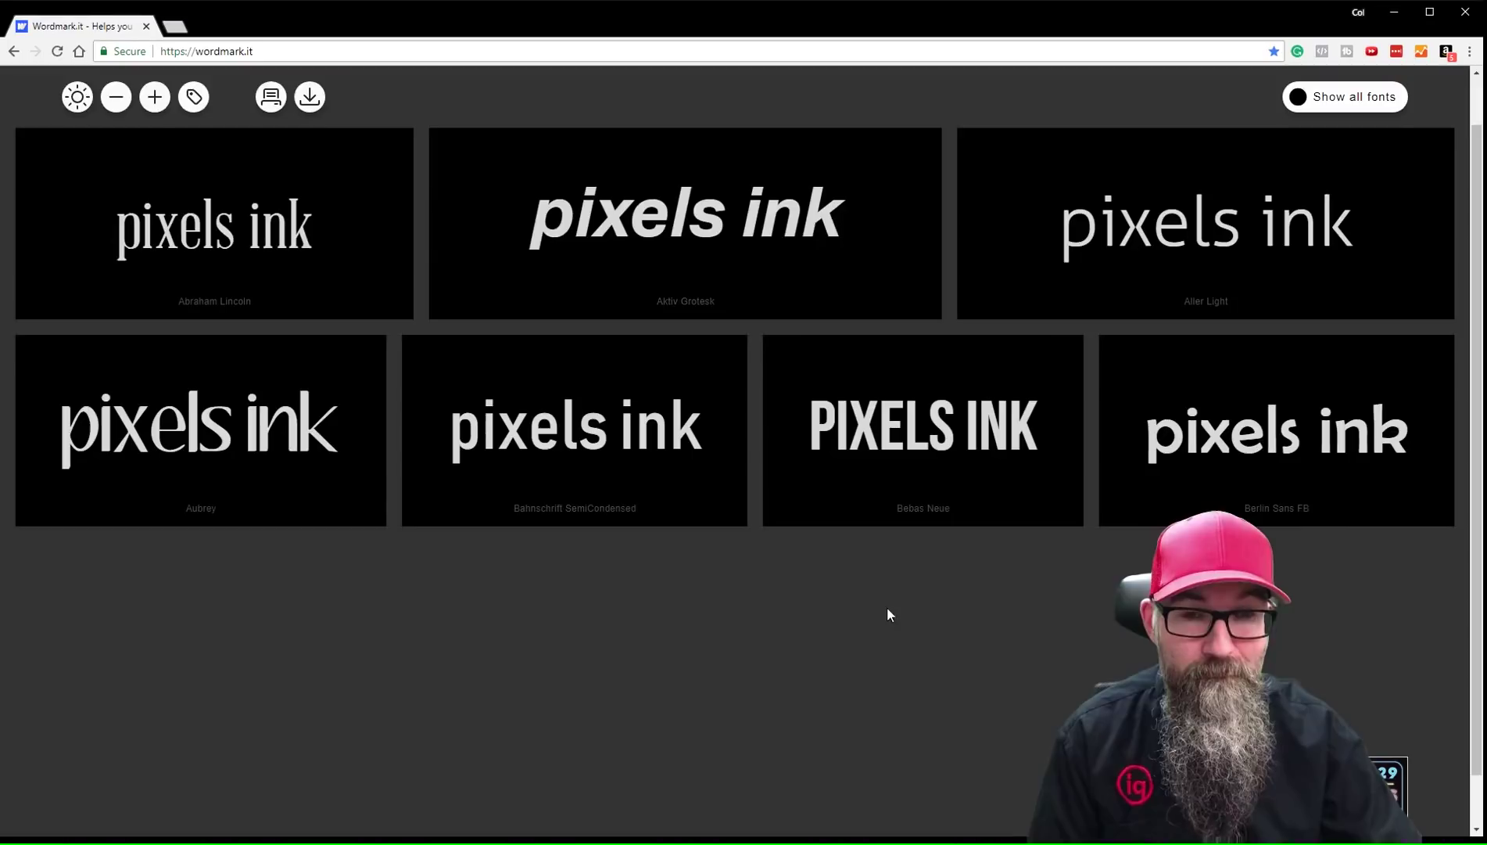
Show all fonts again and clear every selection, including Bahnschrift SemiCondensed and Bebas Neue.
left_click(1355, 101)
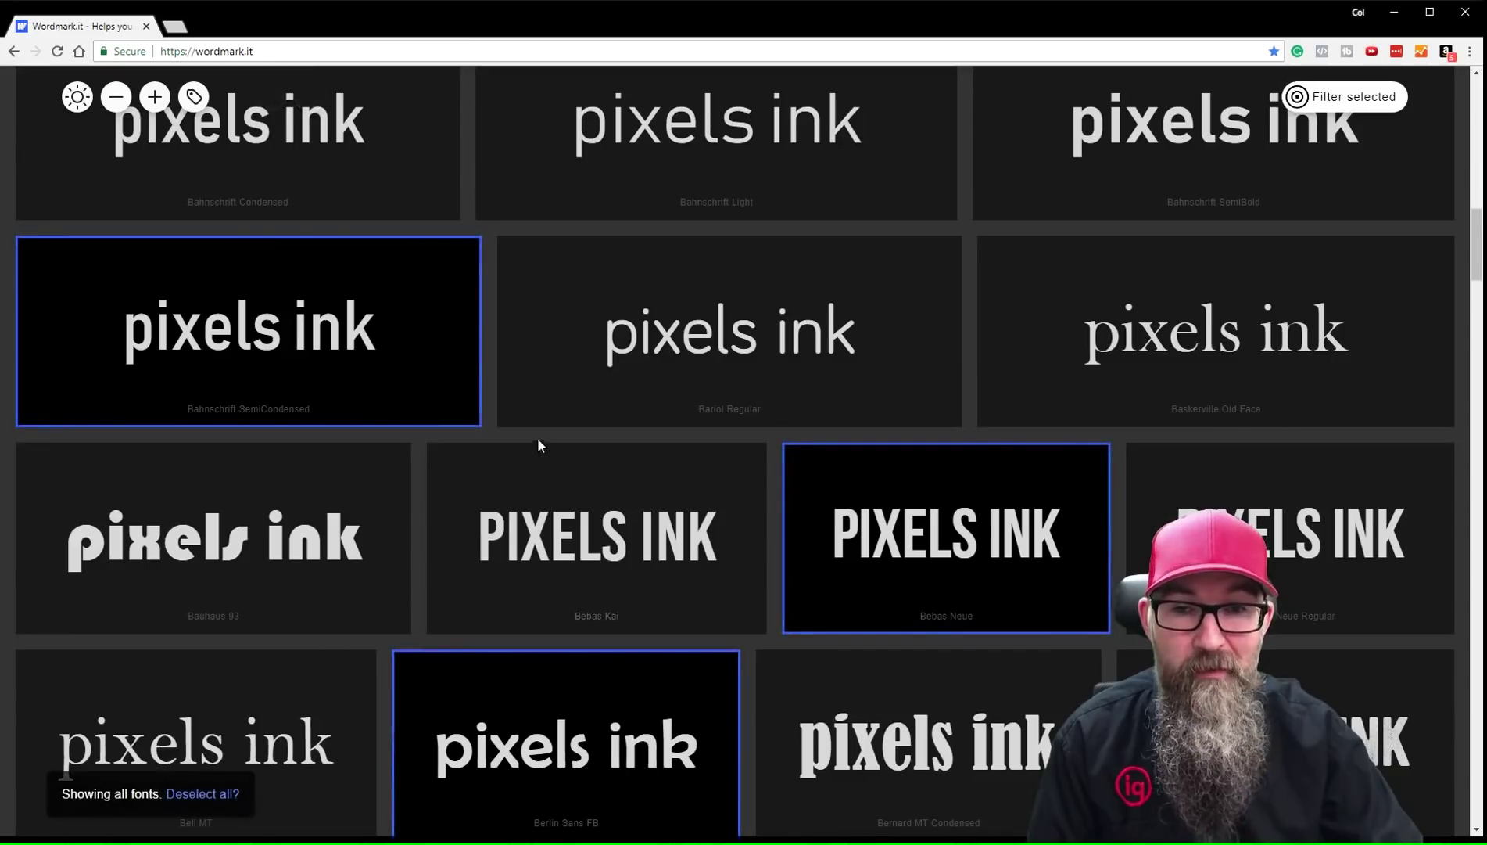
left_click(424, 335)
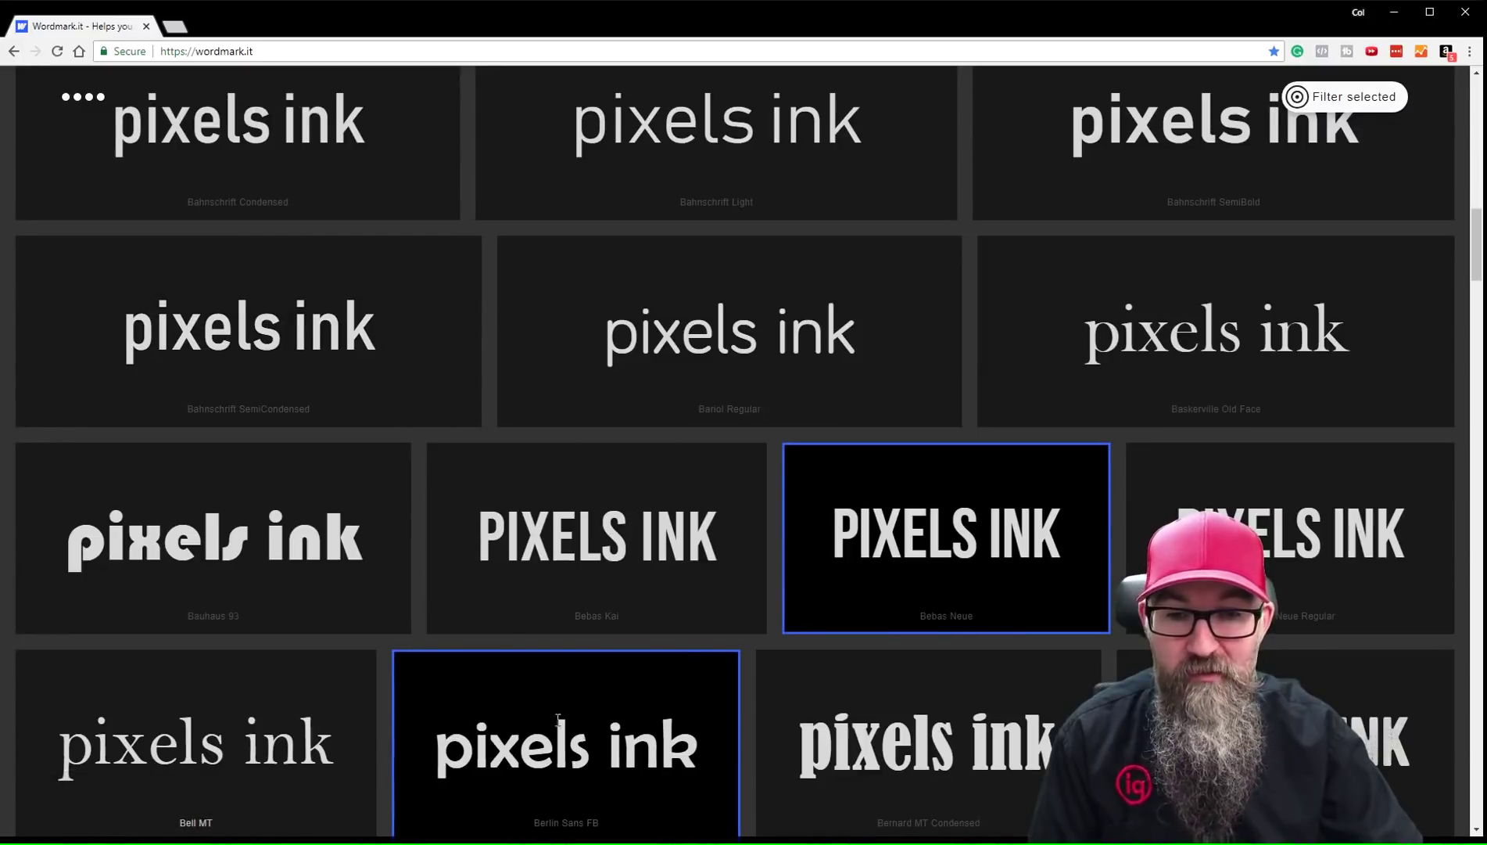
left_click(850, 615)
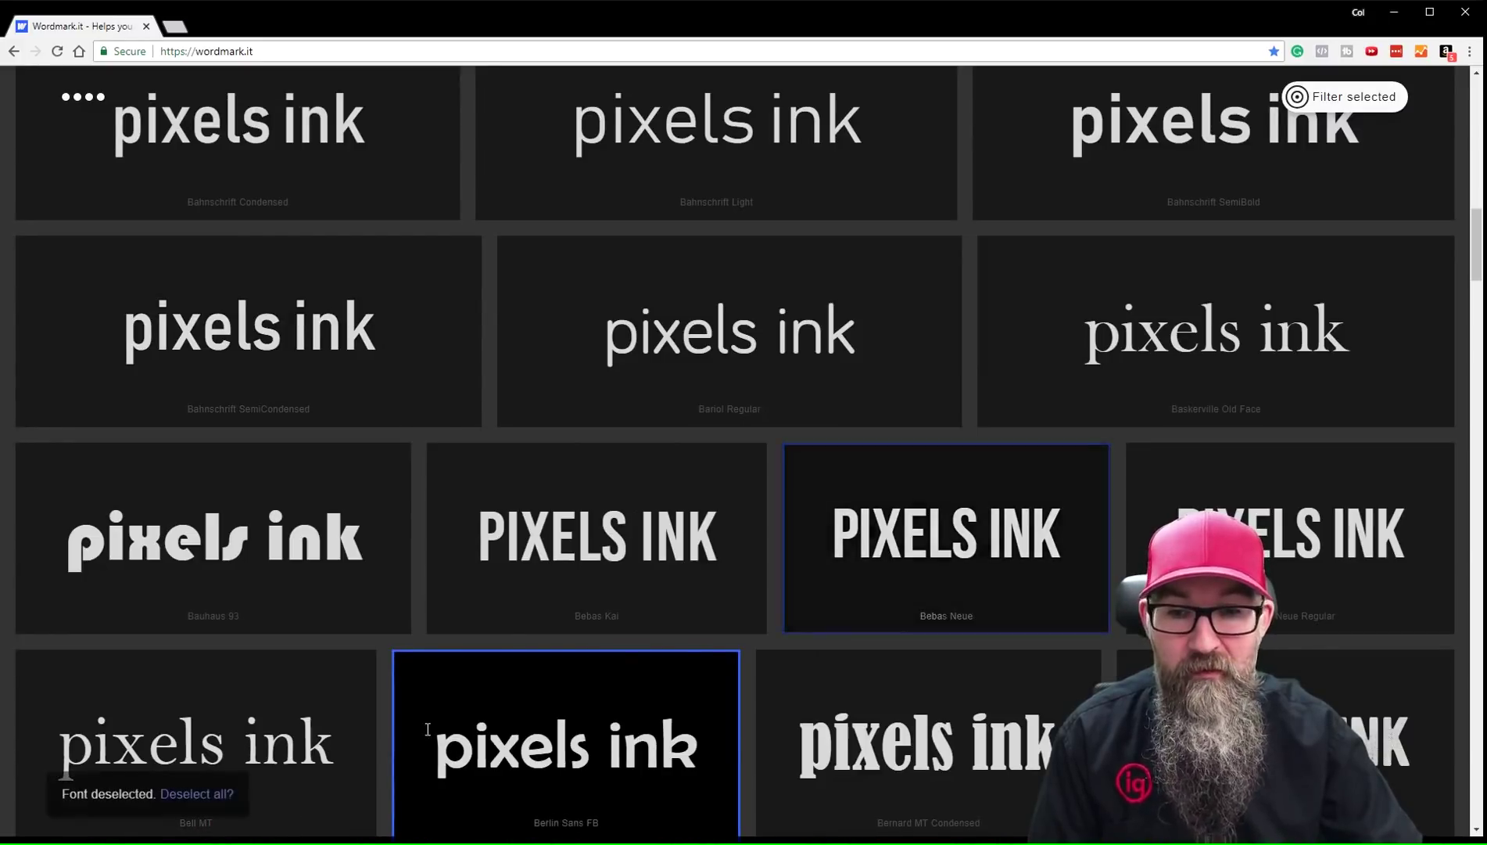
left_click(198, 794)
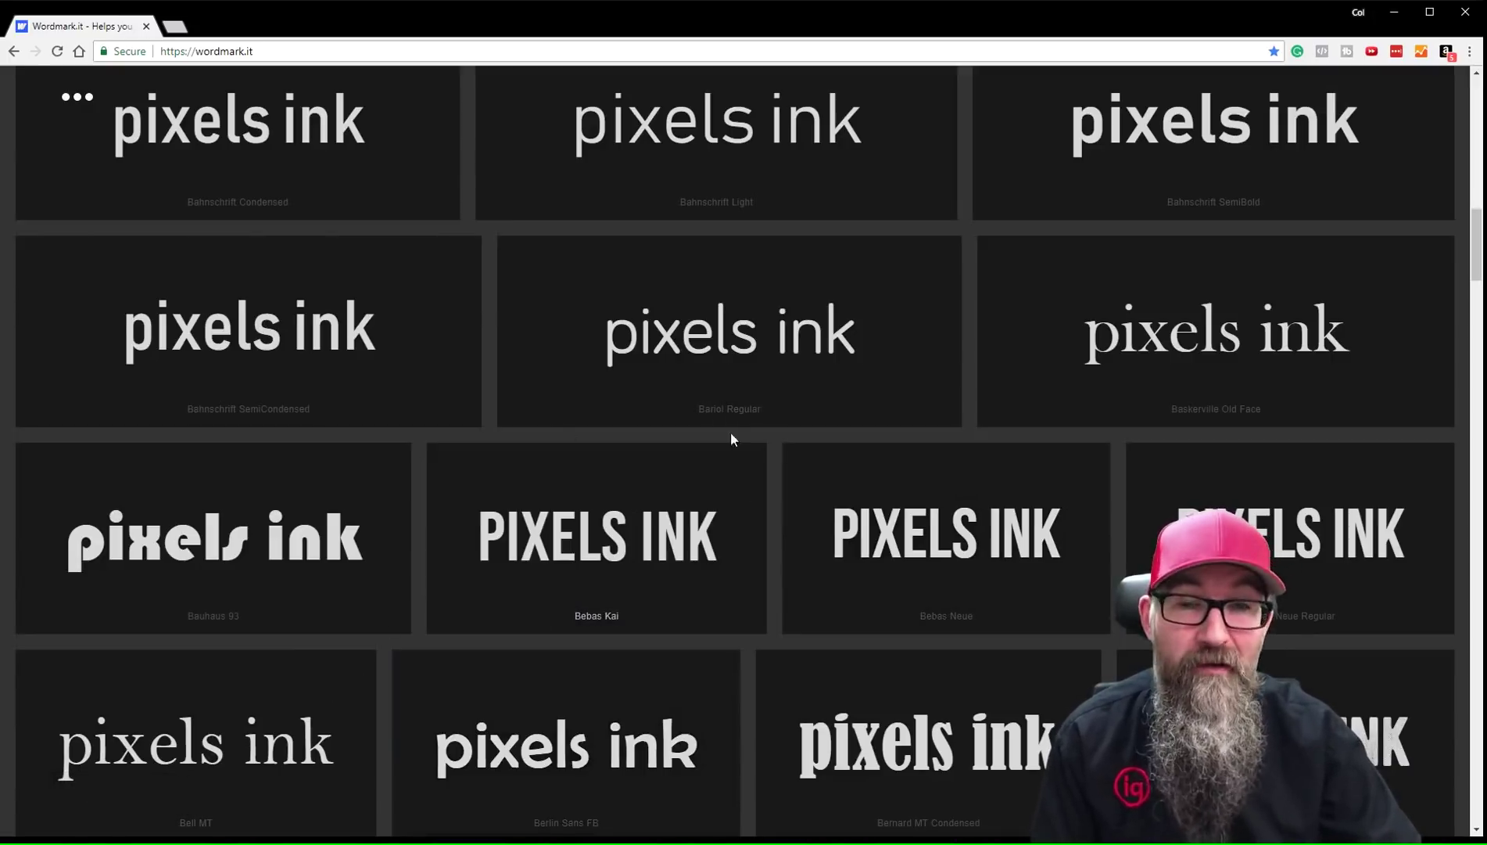
scroll(548, 558, "up", 10)
scroll(548, 558, "up", 5)
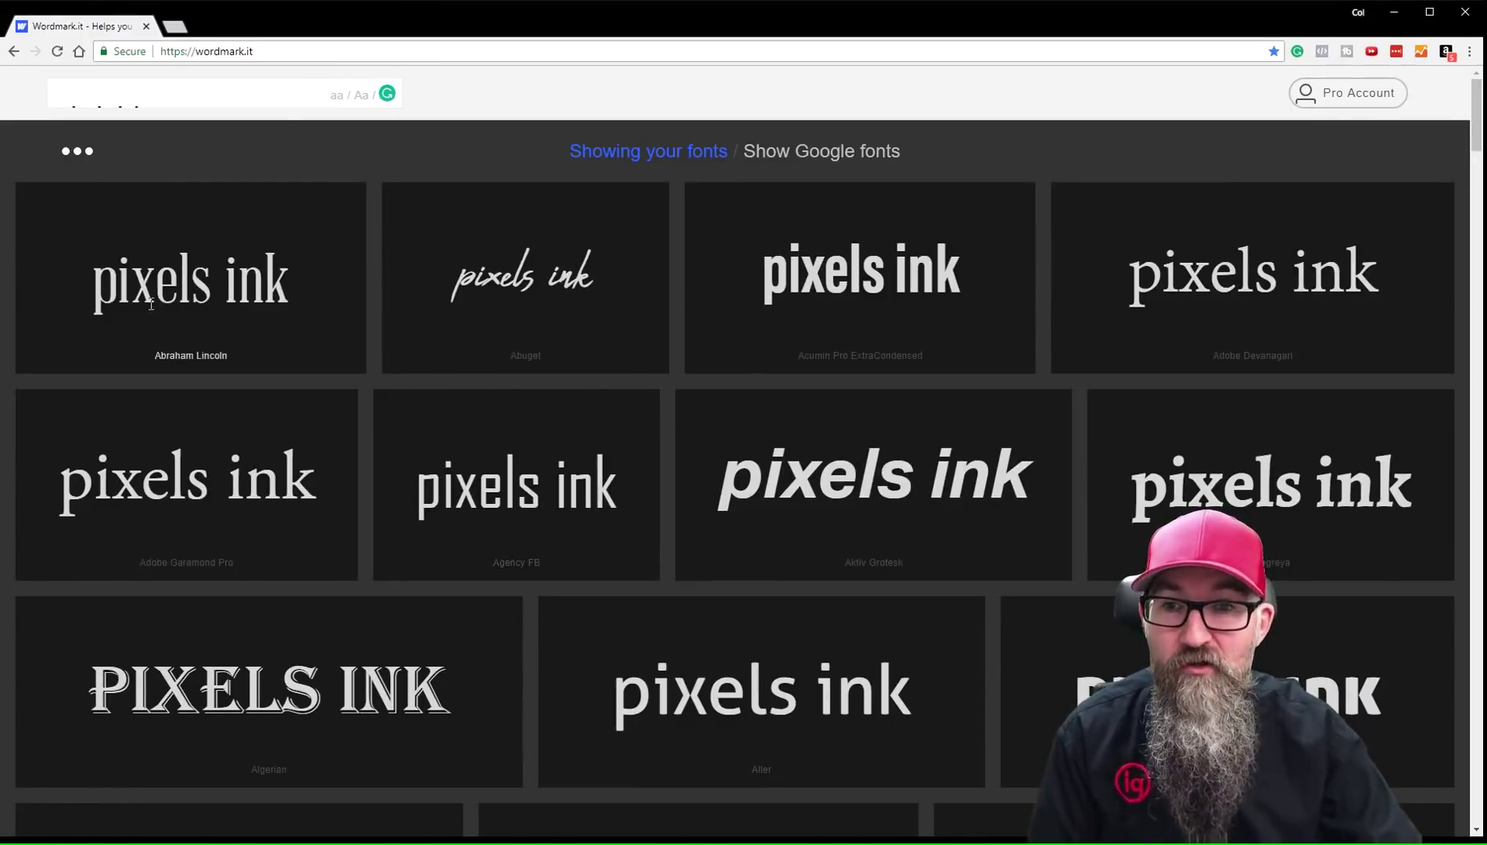
Highlight the letter x in every preview, then switch the page to light mode.
left_click_drag(155, 293, 143, 291)
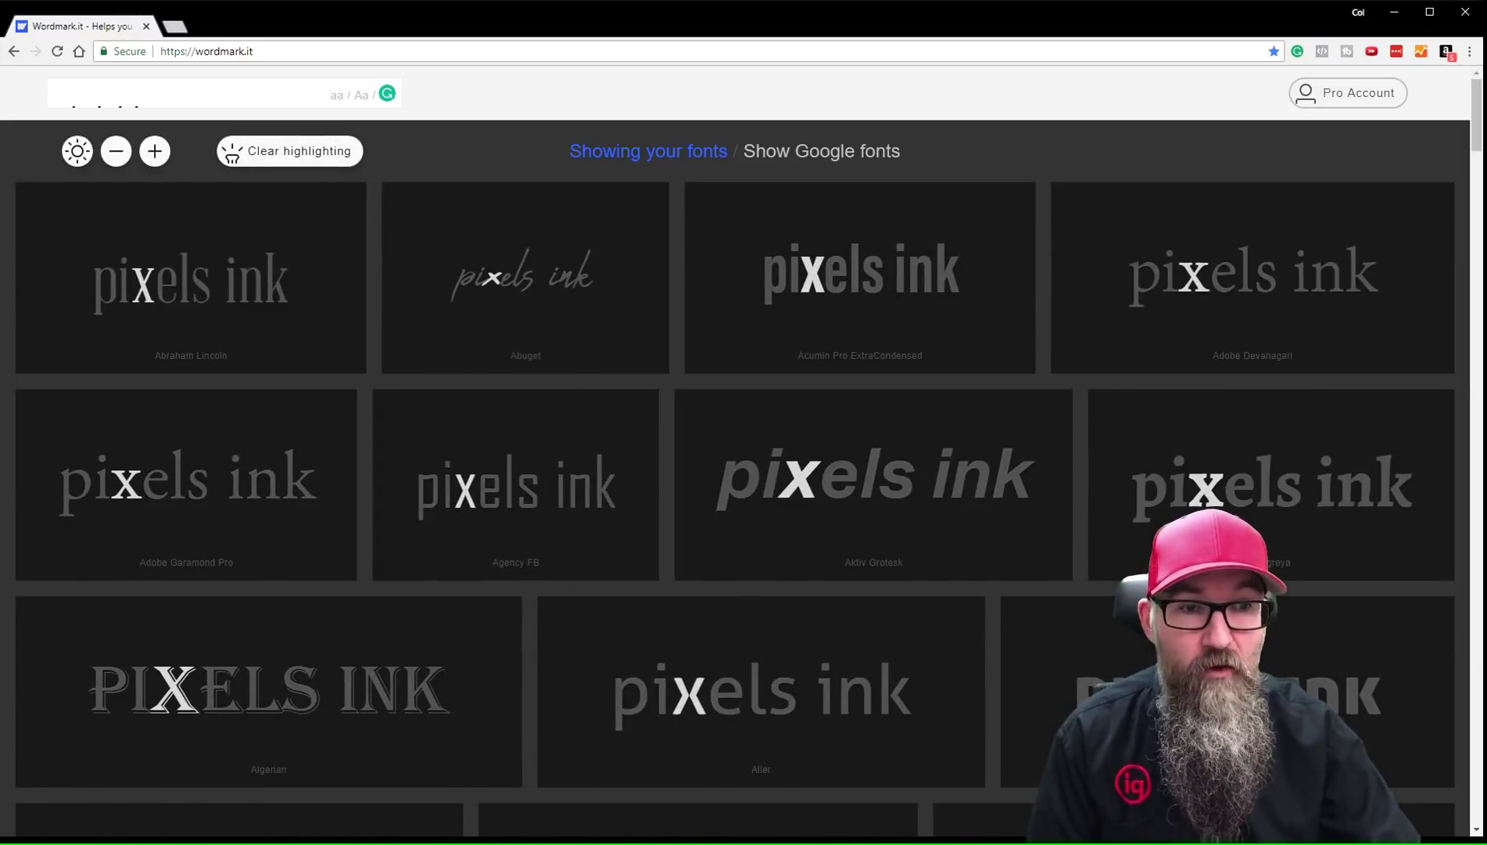
scroll(1434, 698, "down", 3)
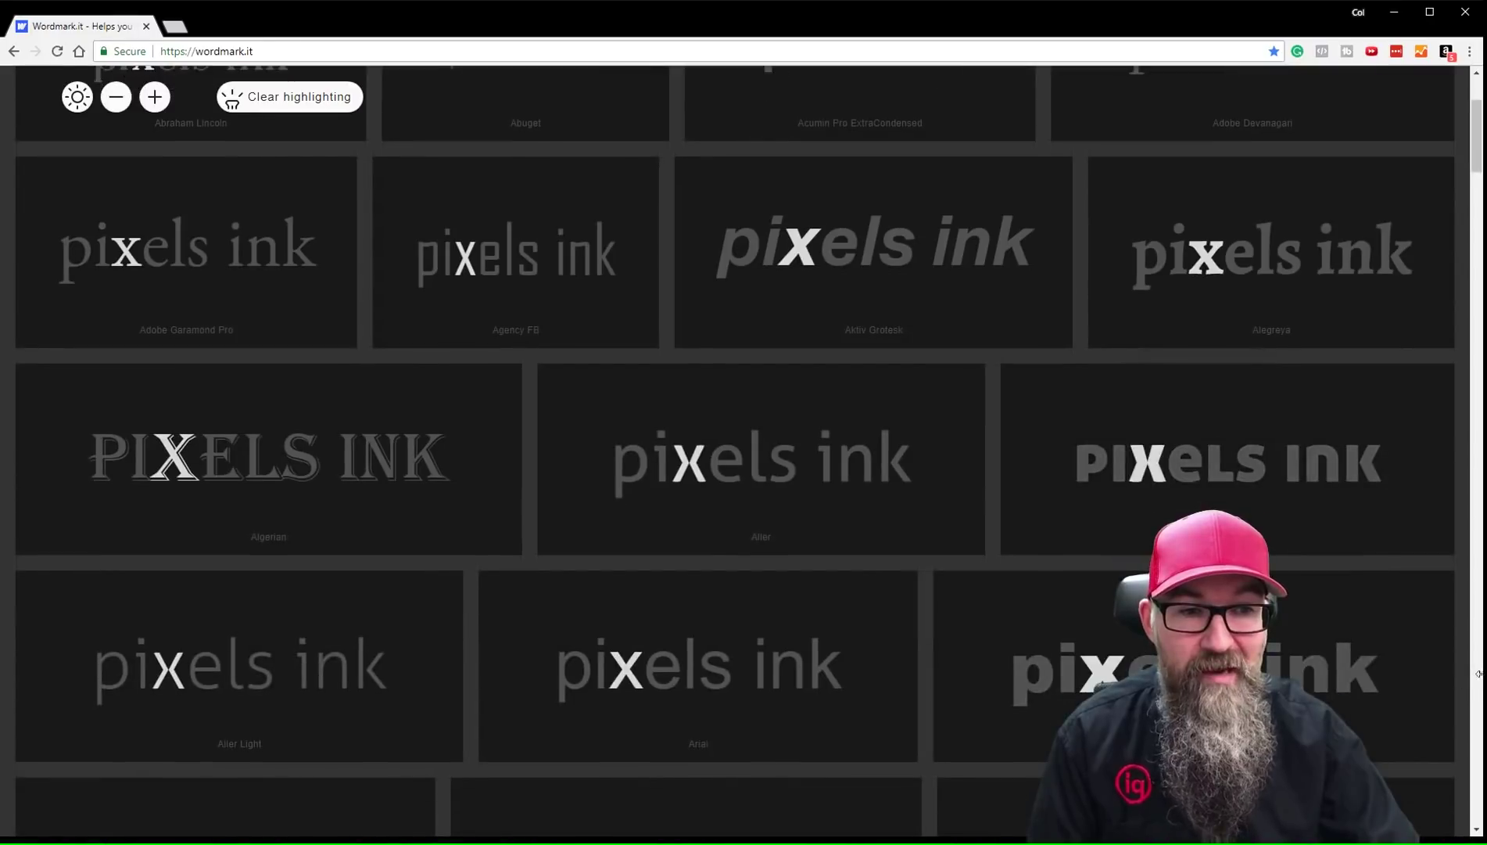
scroll(1478, 674, "down", 5)
scroll(1475, 674, "up", 8)
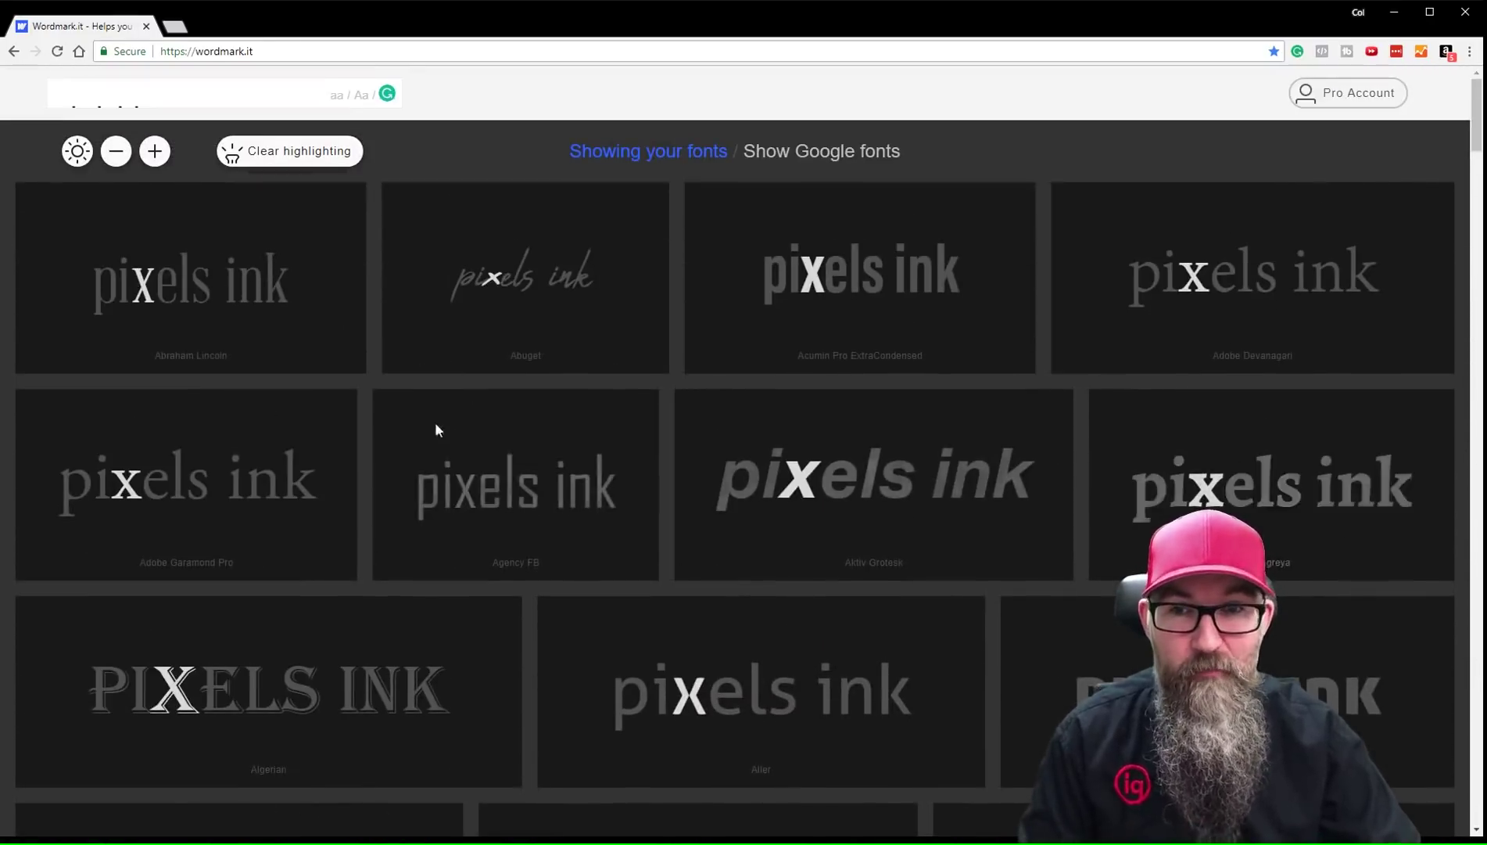
left_click(76, 150)
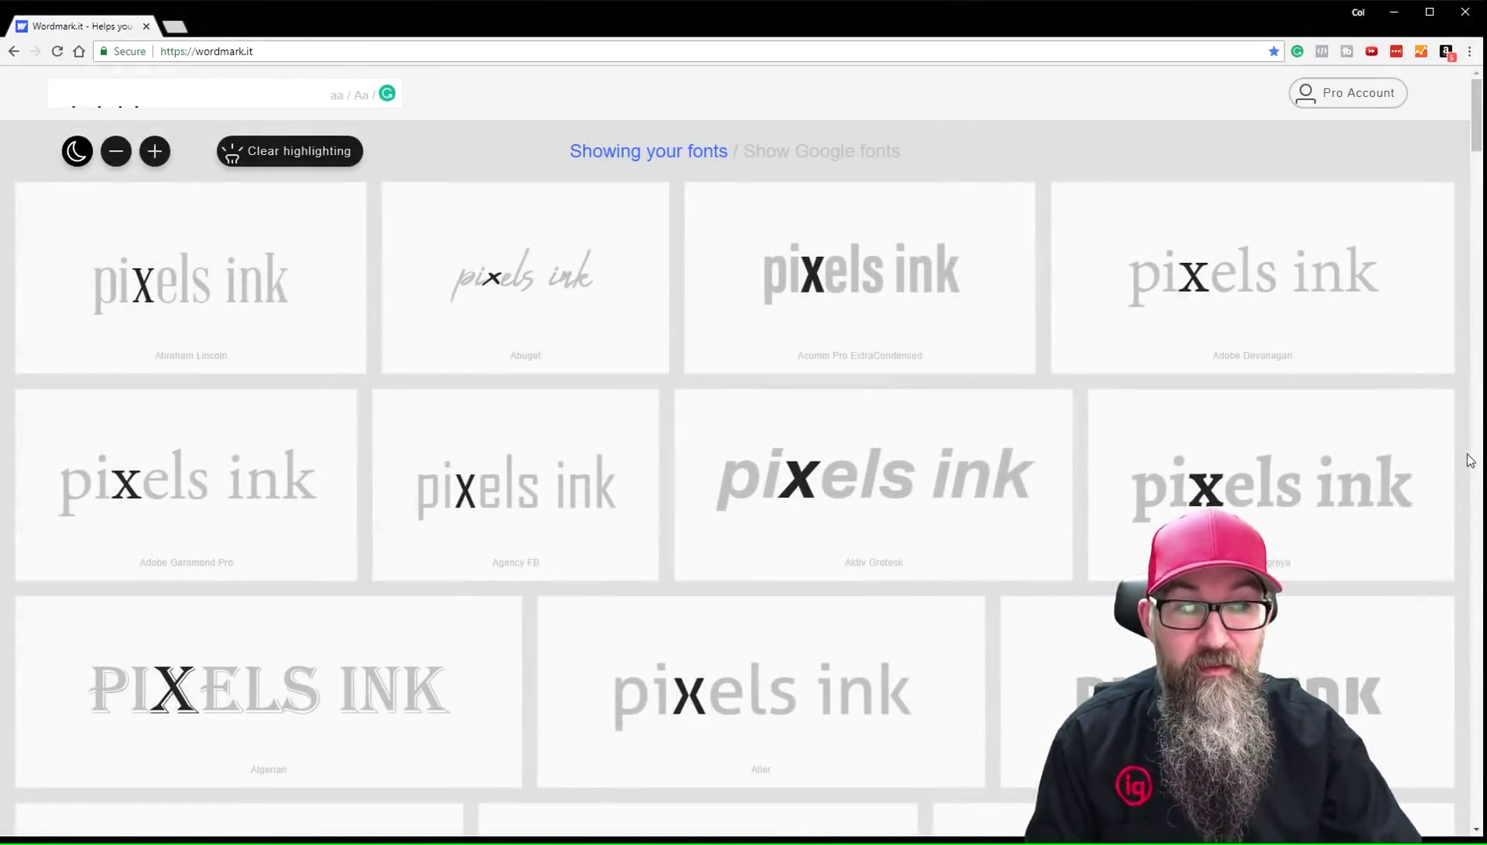
scroll(1470, 460, "down", 6)
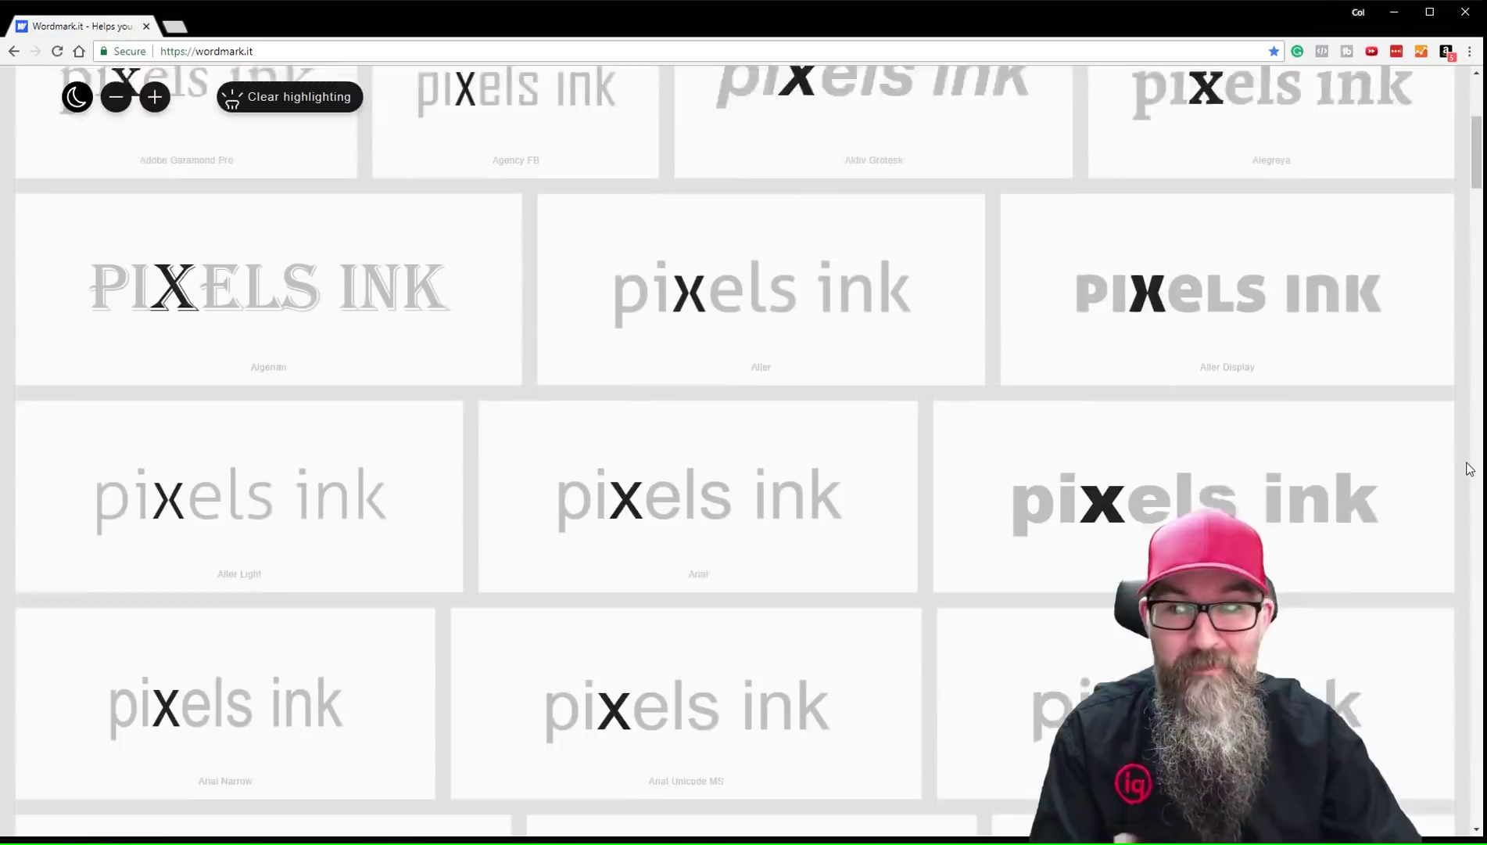
scroll(1468, 481, "down", 10)
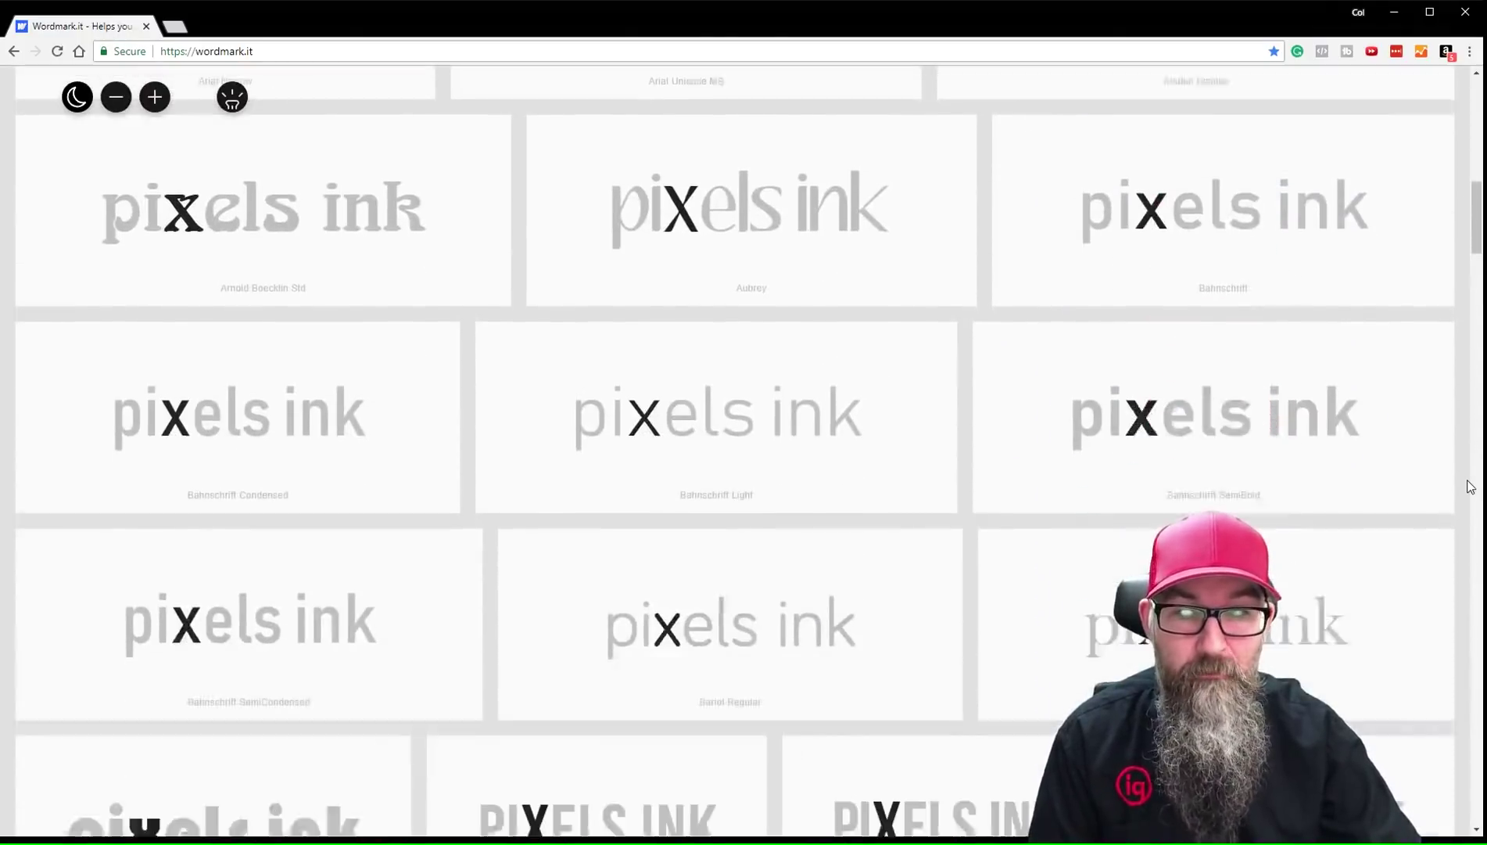
scroll(1470, 486, "down", 5)
scroll(1470, 488, "up", 13)
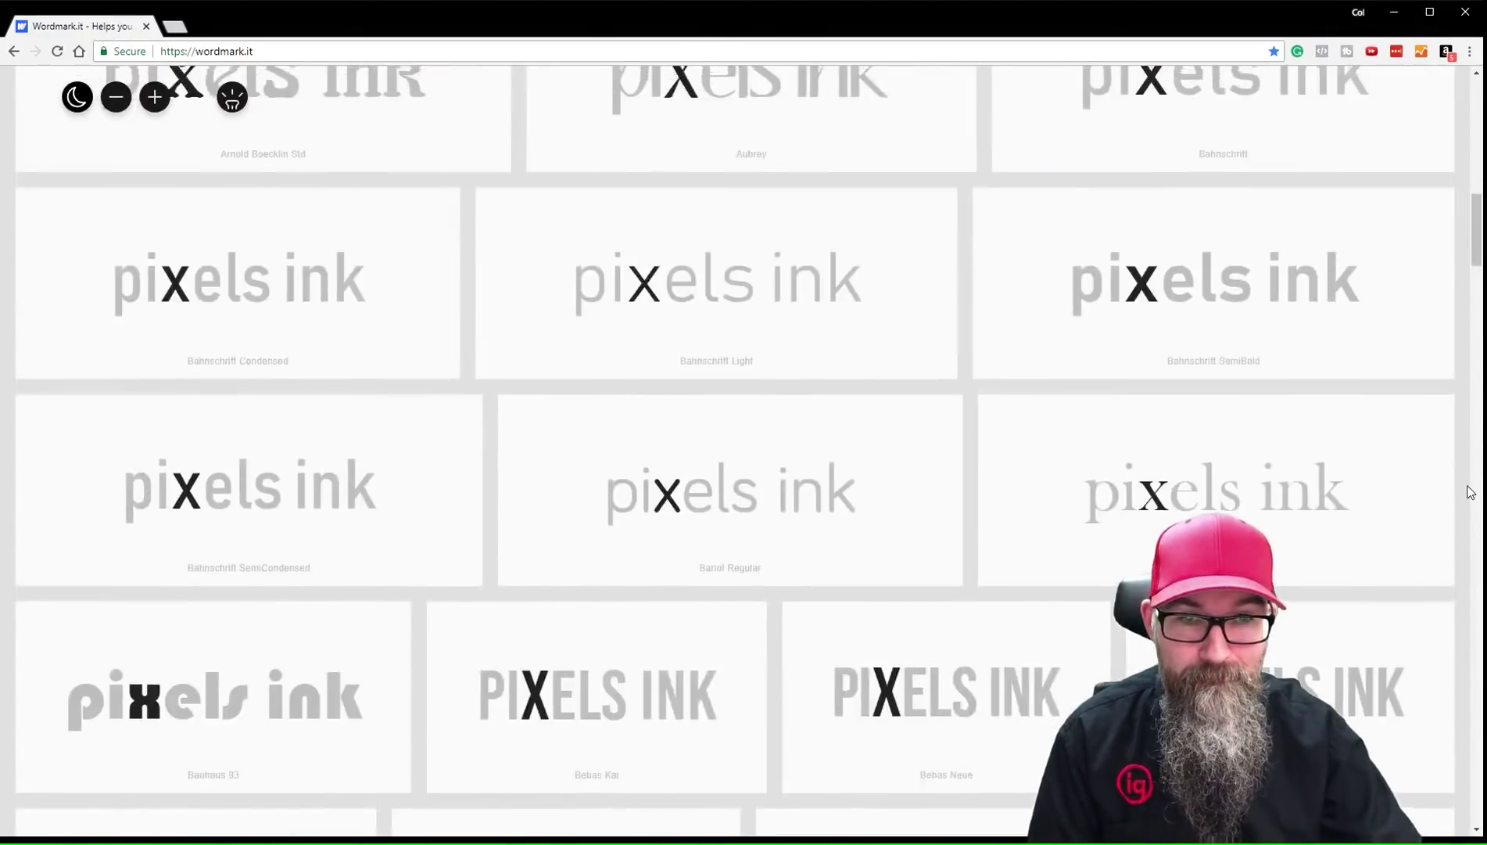
scroll(1468, 492, "up", 8)
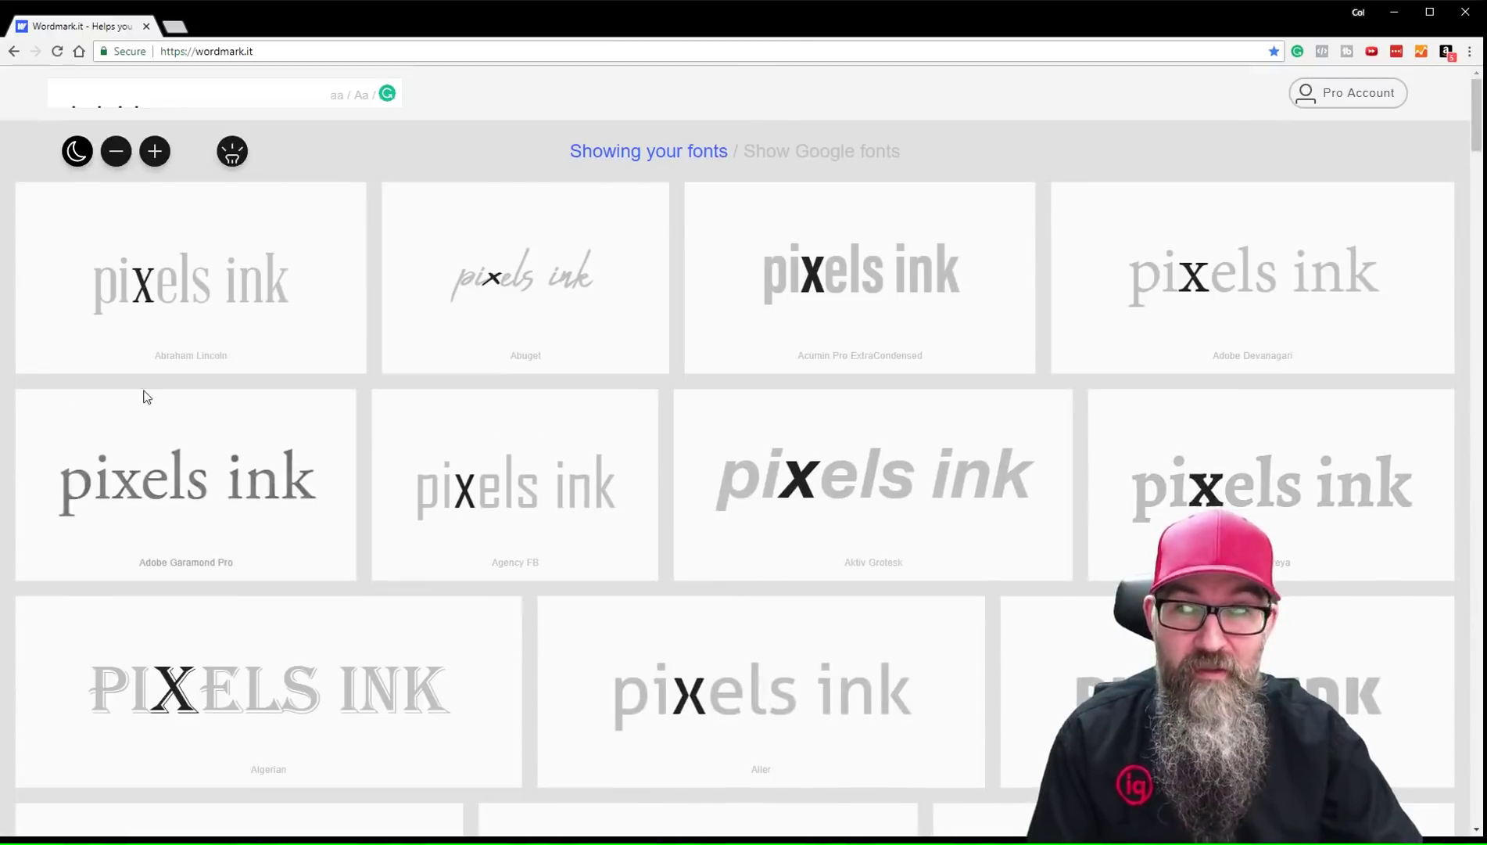
left_click(76, 161)
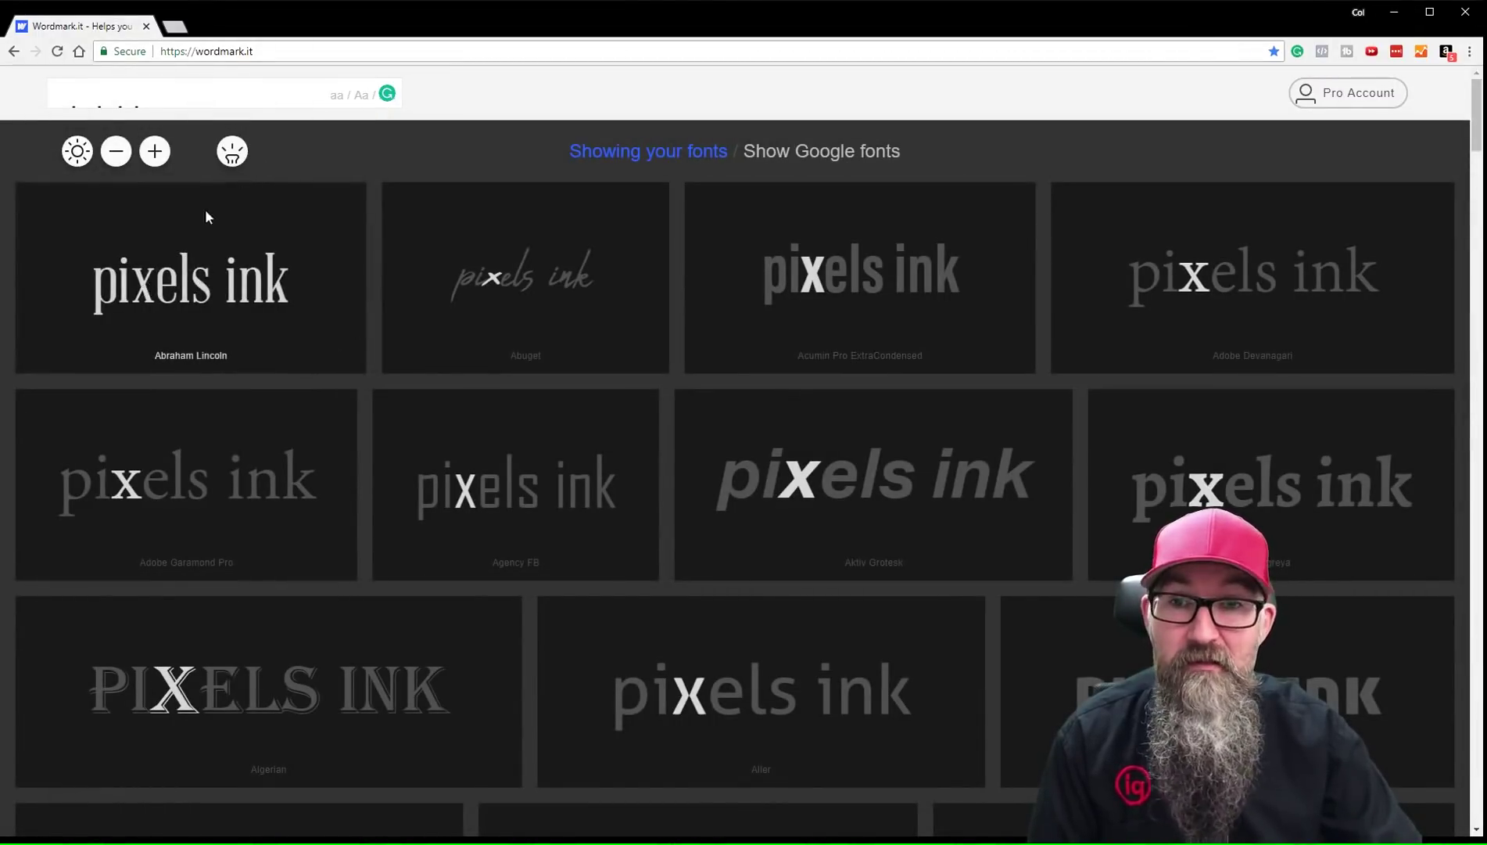
Clear the letter-x highlighting from all 'pixels ink' previews.
left_click(231, 154)
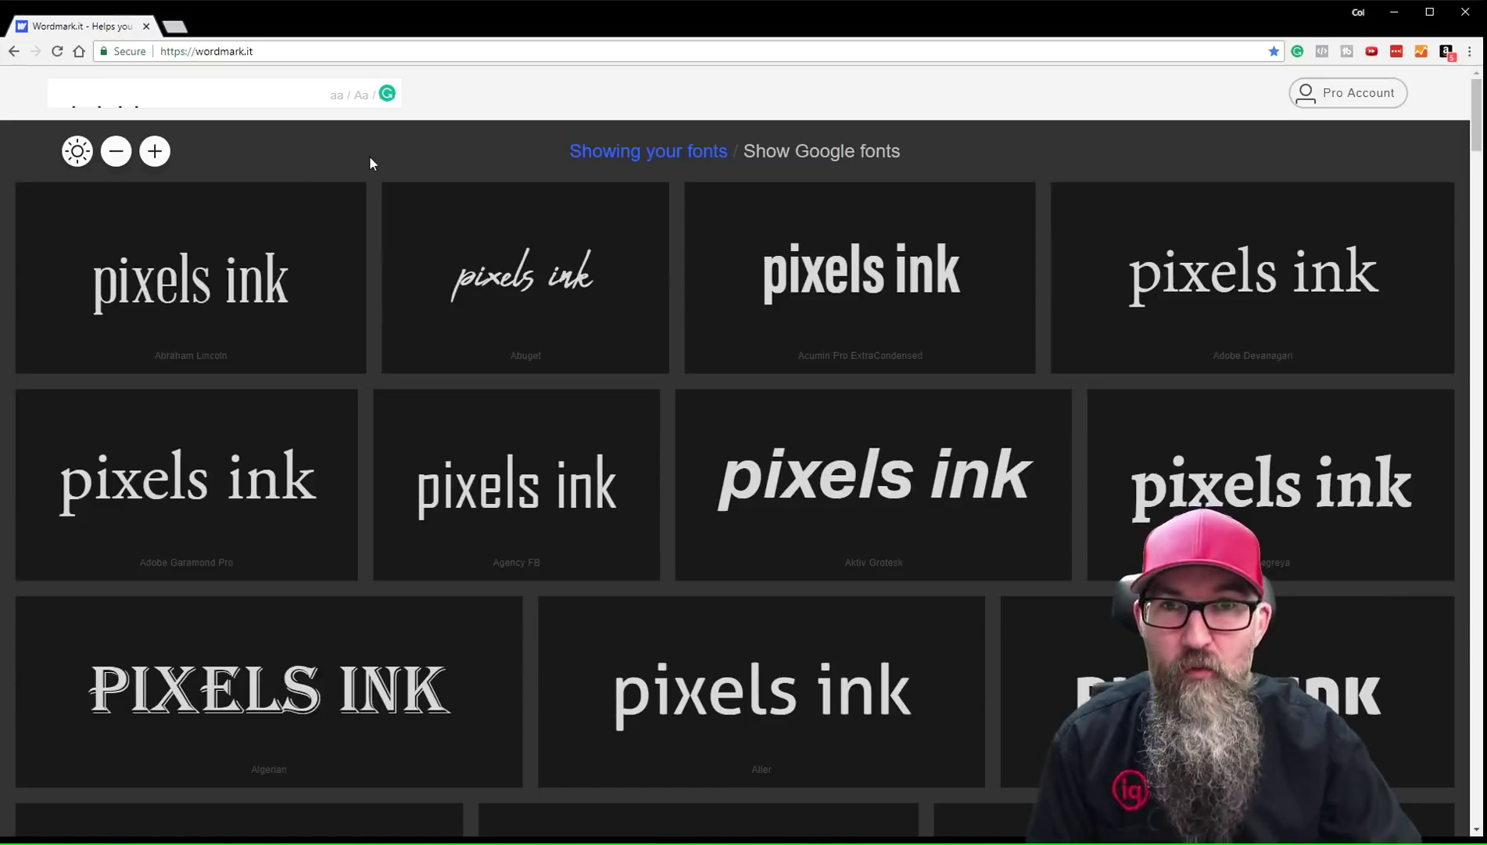
Switch the previews to Google fonts and select Akronim Regular.
left_click(851, 157)
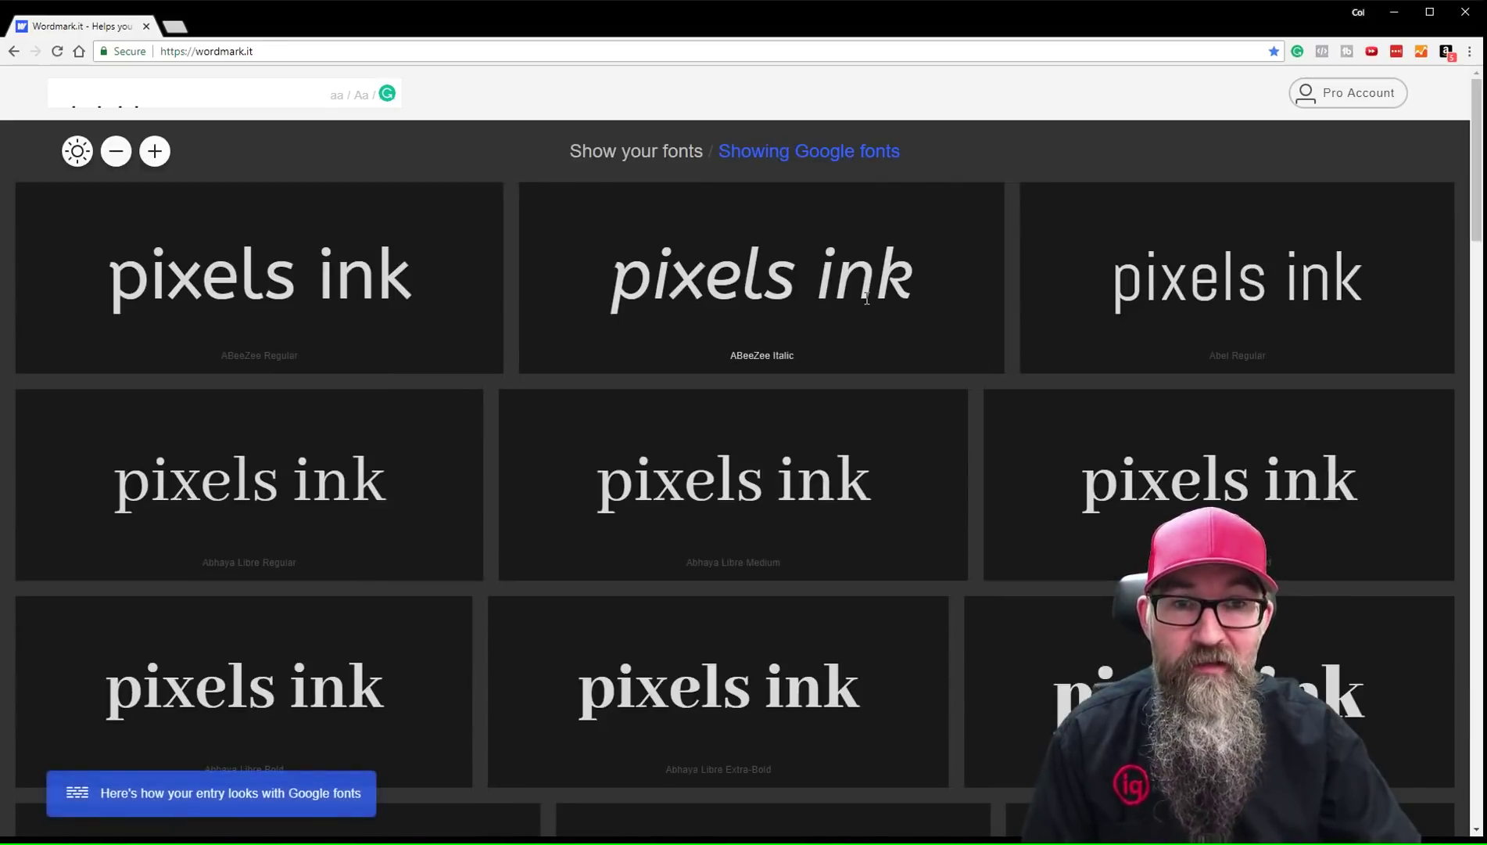
scroll(486, 426, "down", 8)
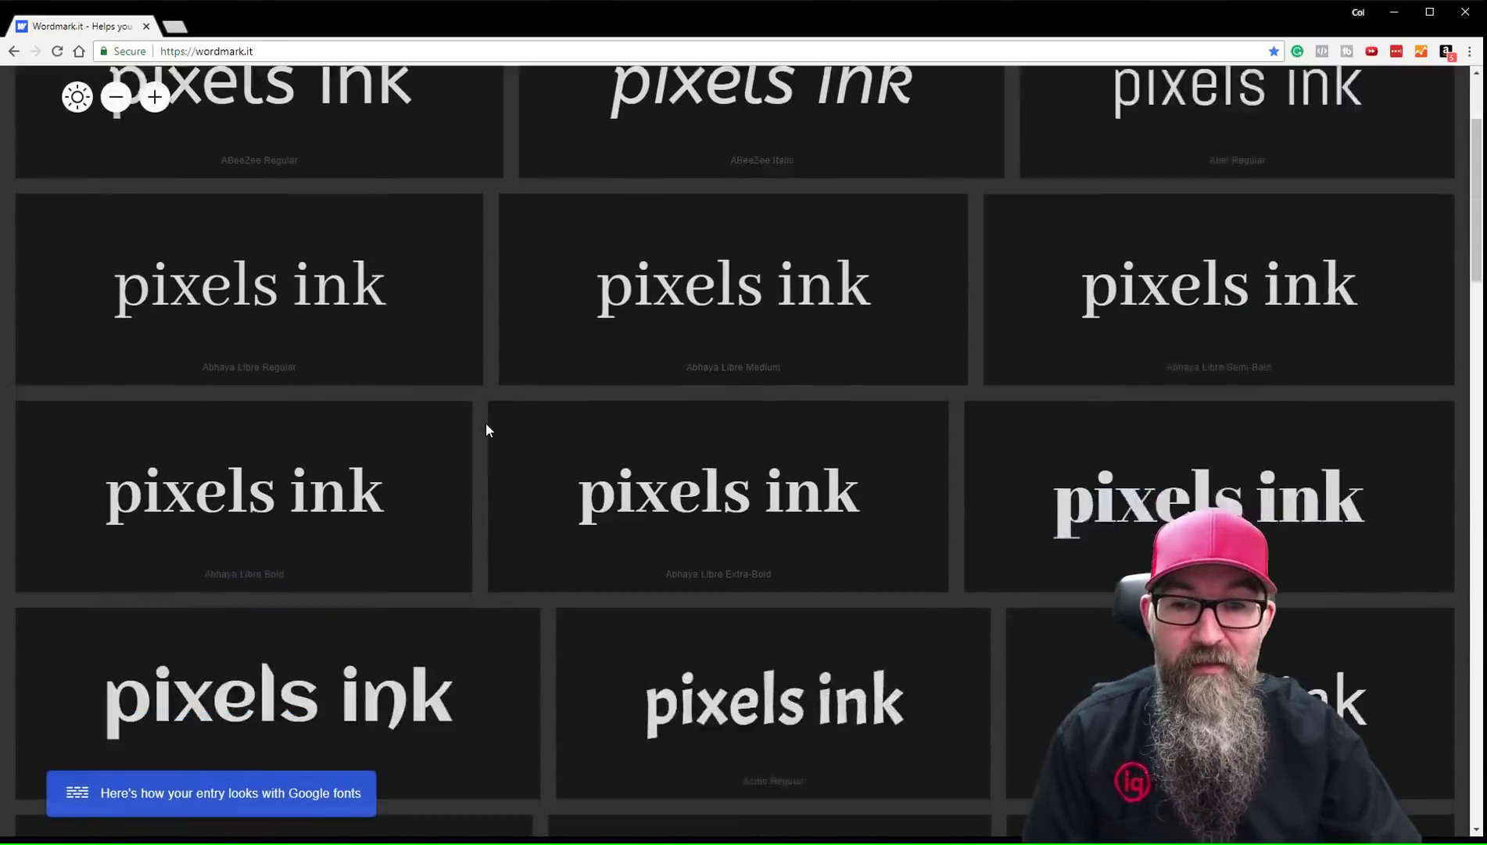
scroll(588, 426, "down", 10)
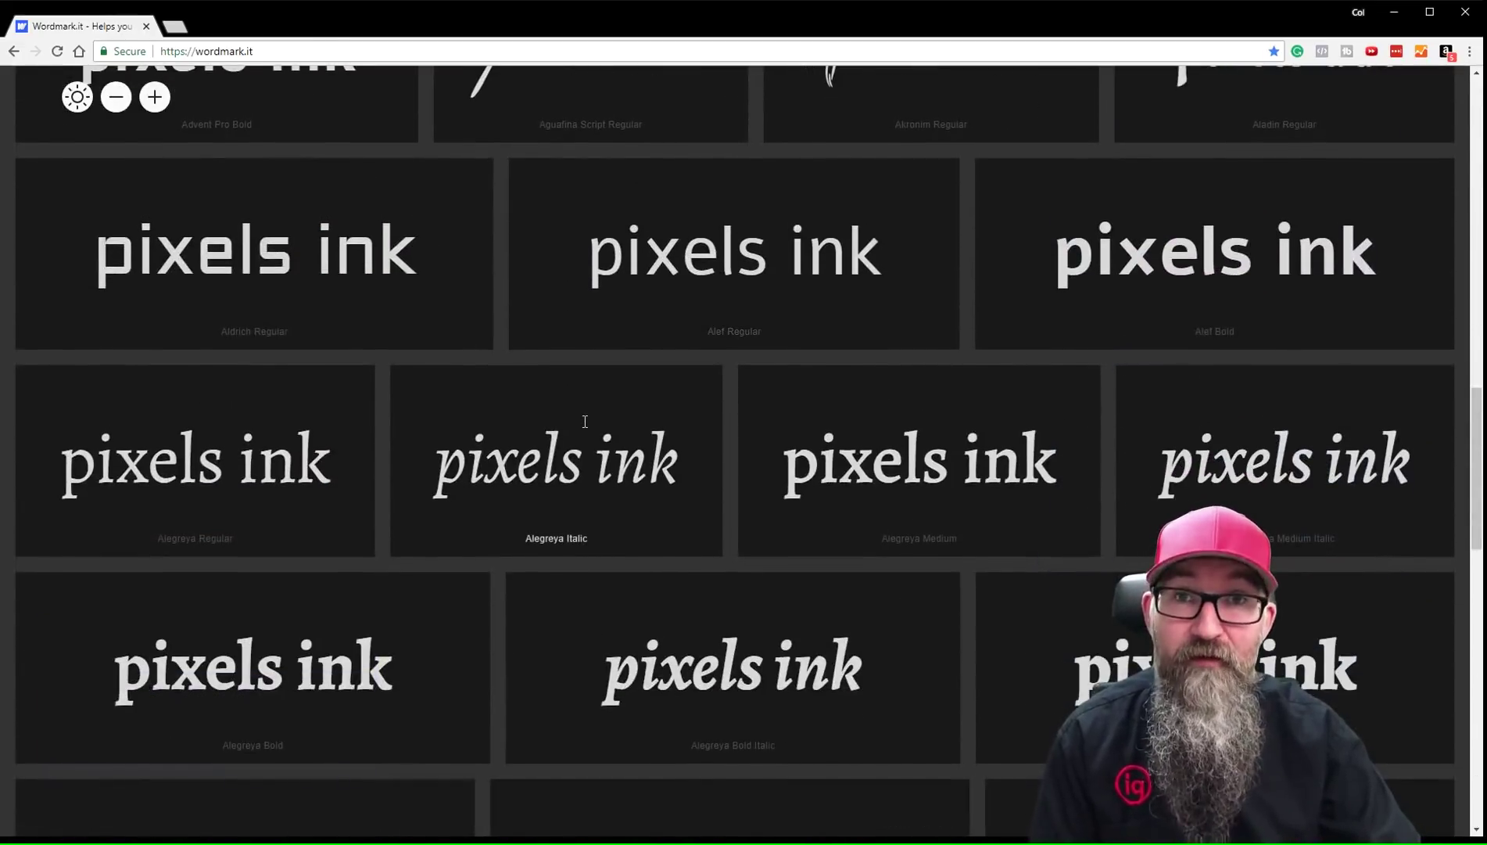
scroll(585, 421, "down", 6)
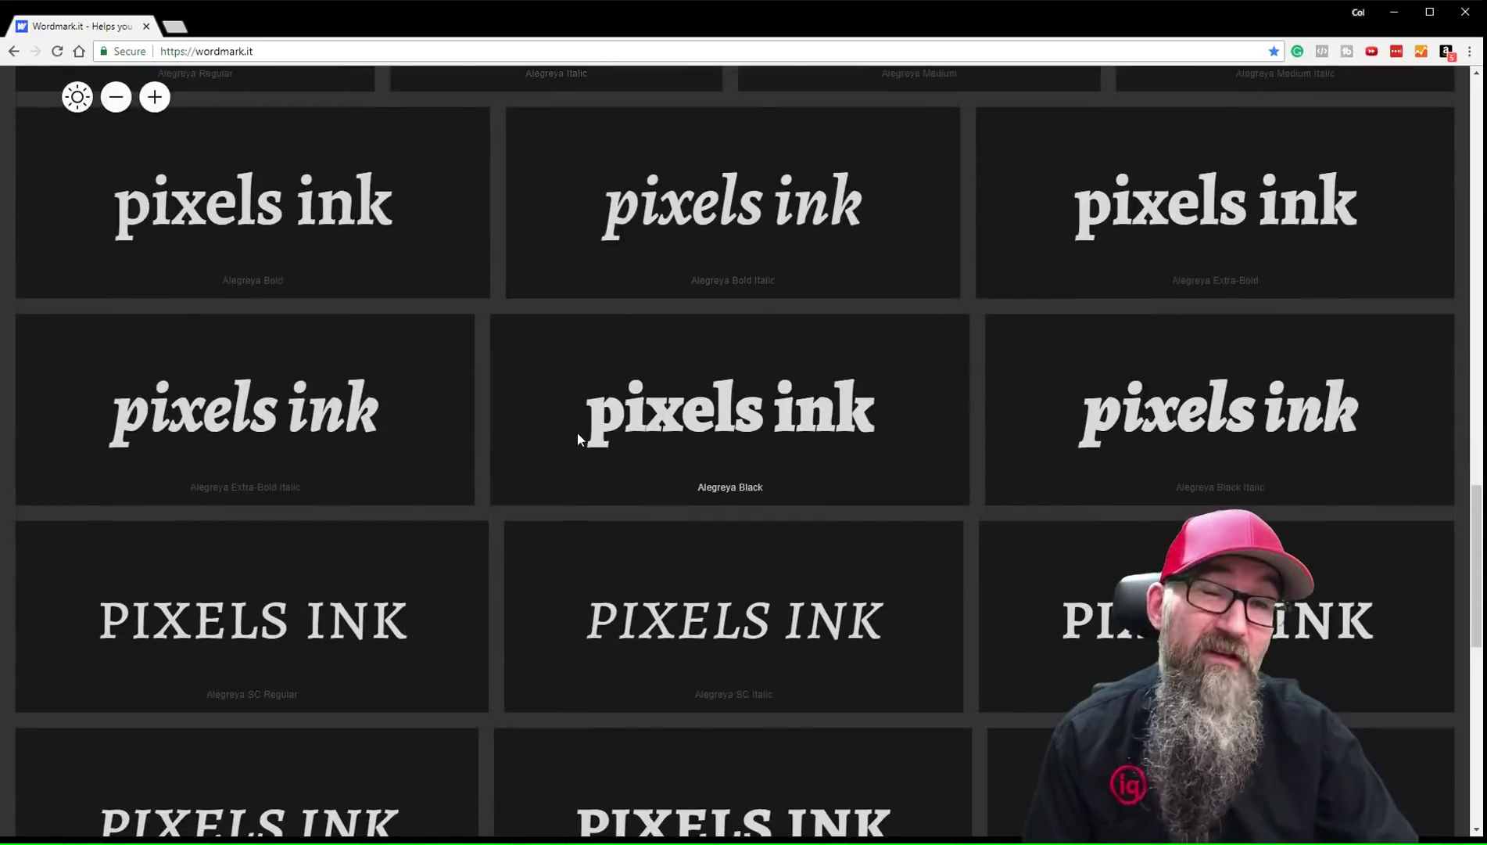
scroll(574, 435, "up", 6)
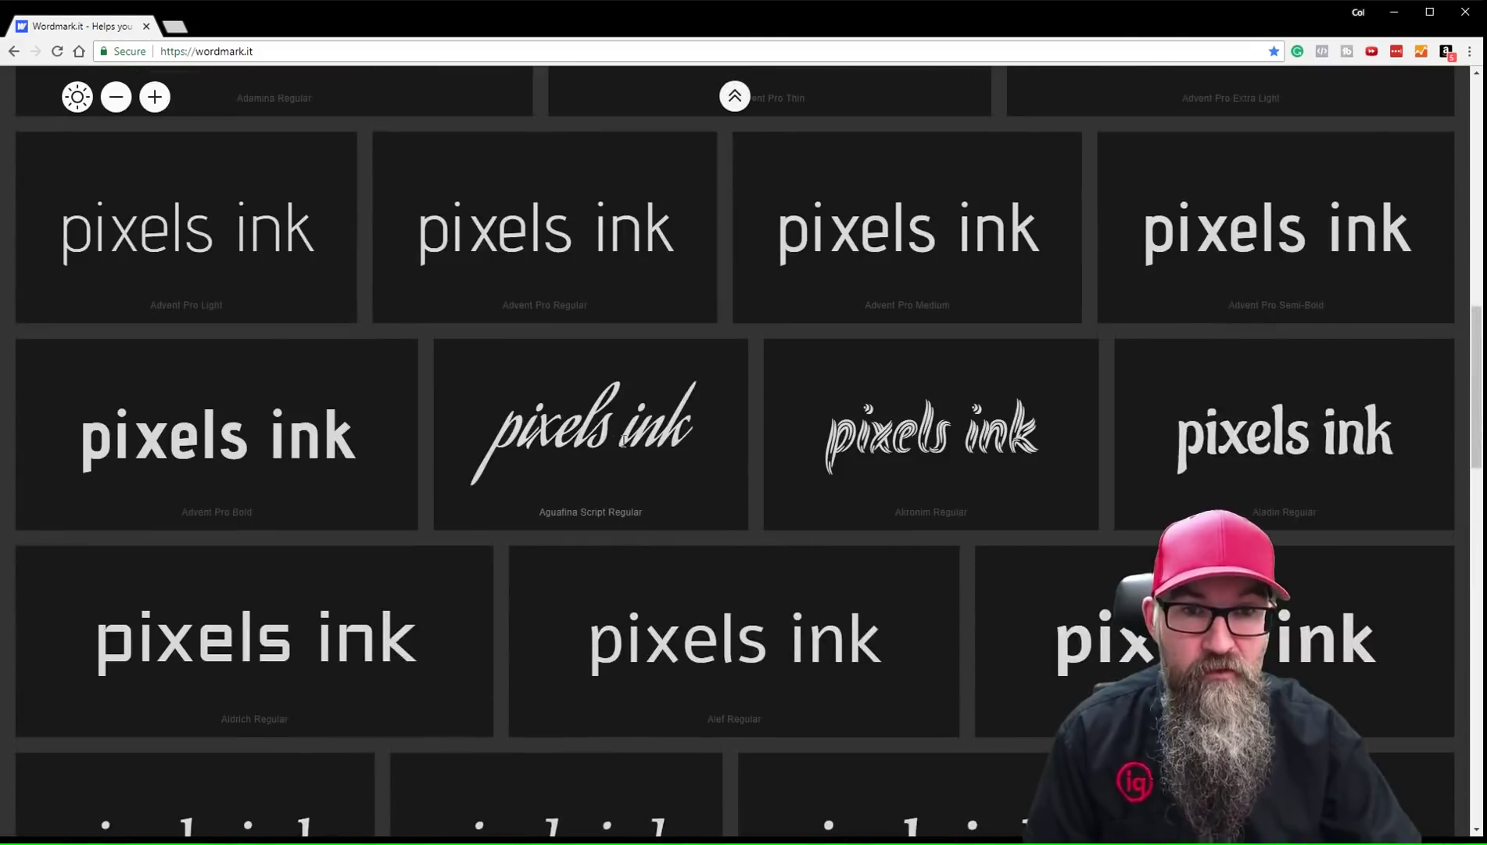
left_click(931, 434)
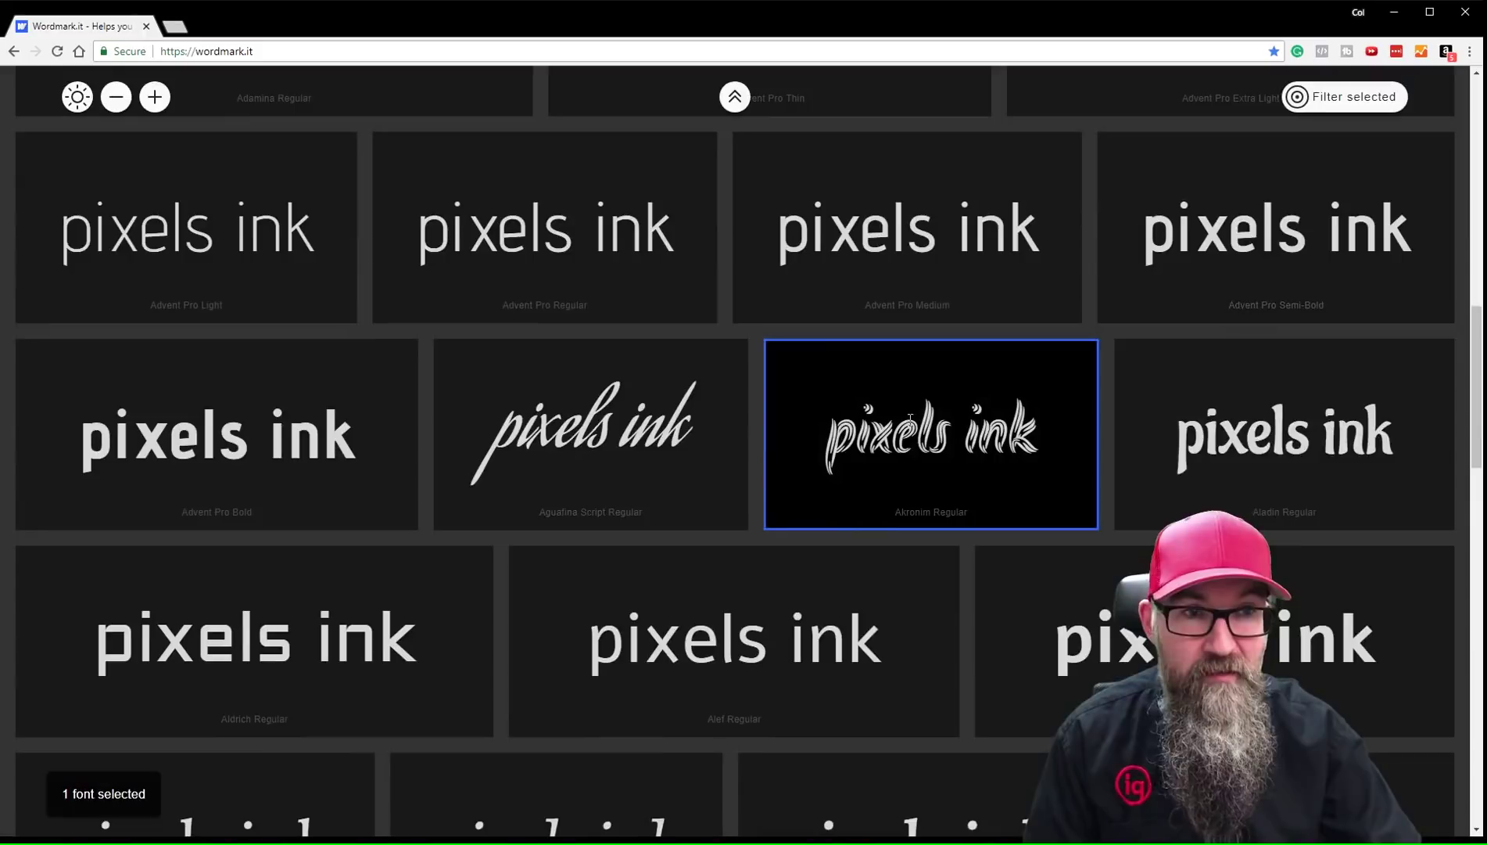
Add Aguafina Script and Advent Pro Medium to the selection and filter to selected fonts.
left_click(600, 440)
left_click(907, 227)
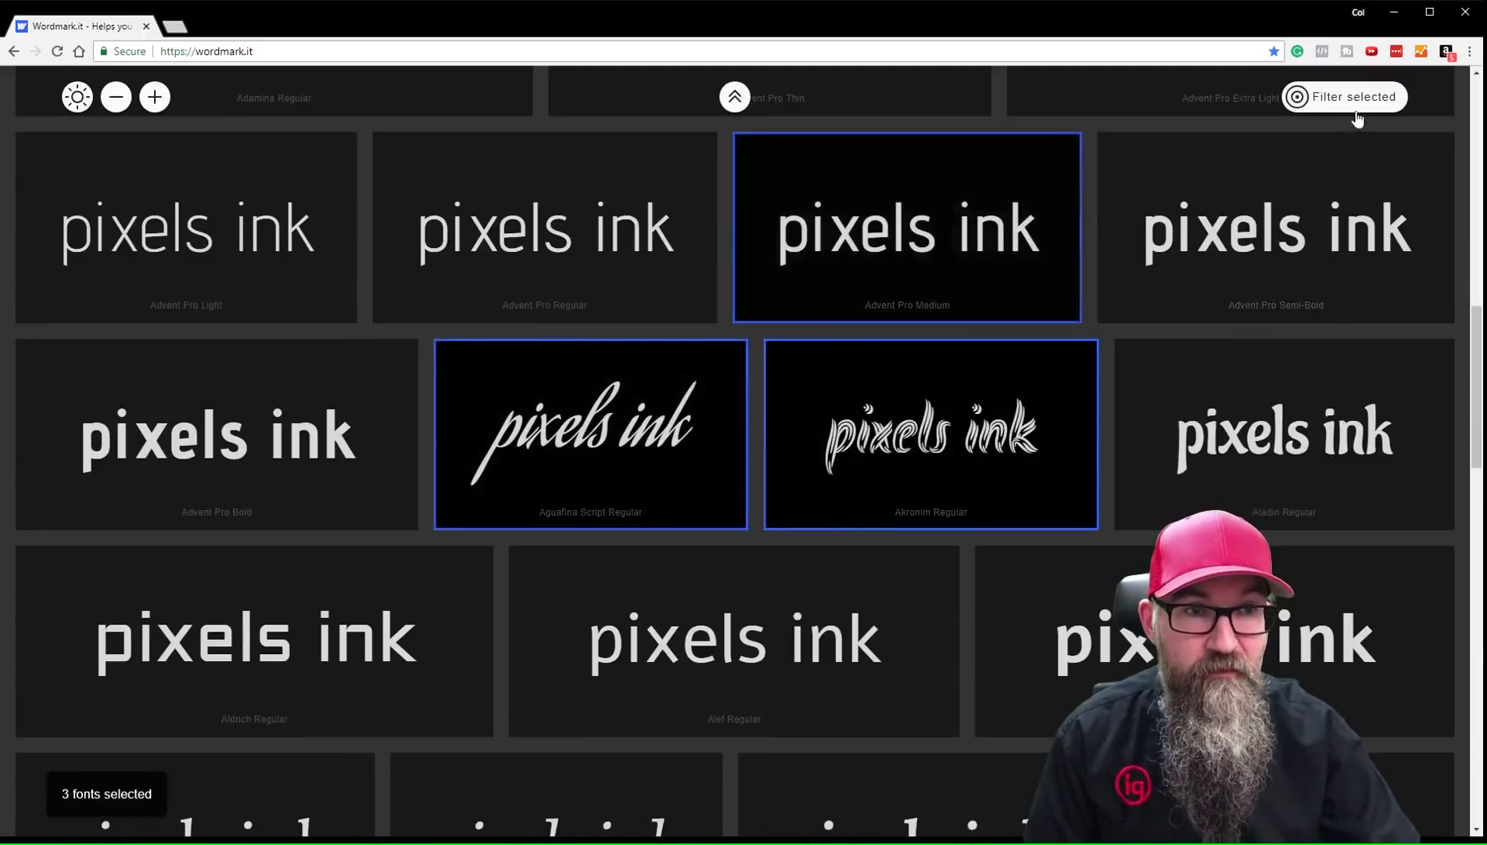
left_click(1353, 97)
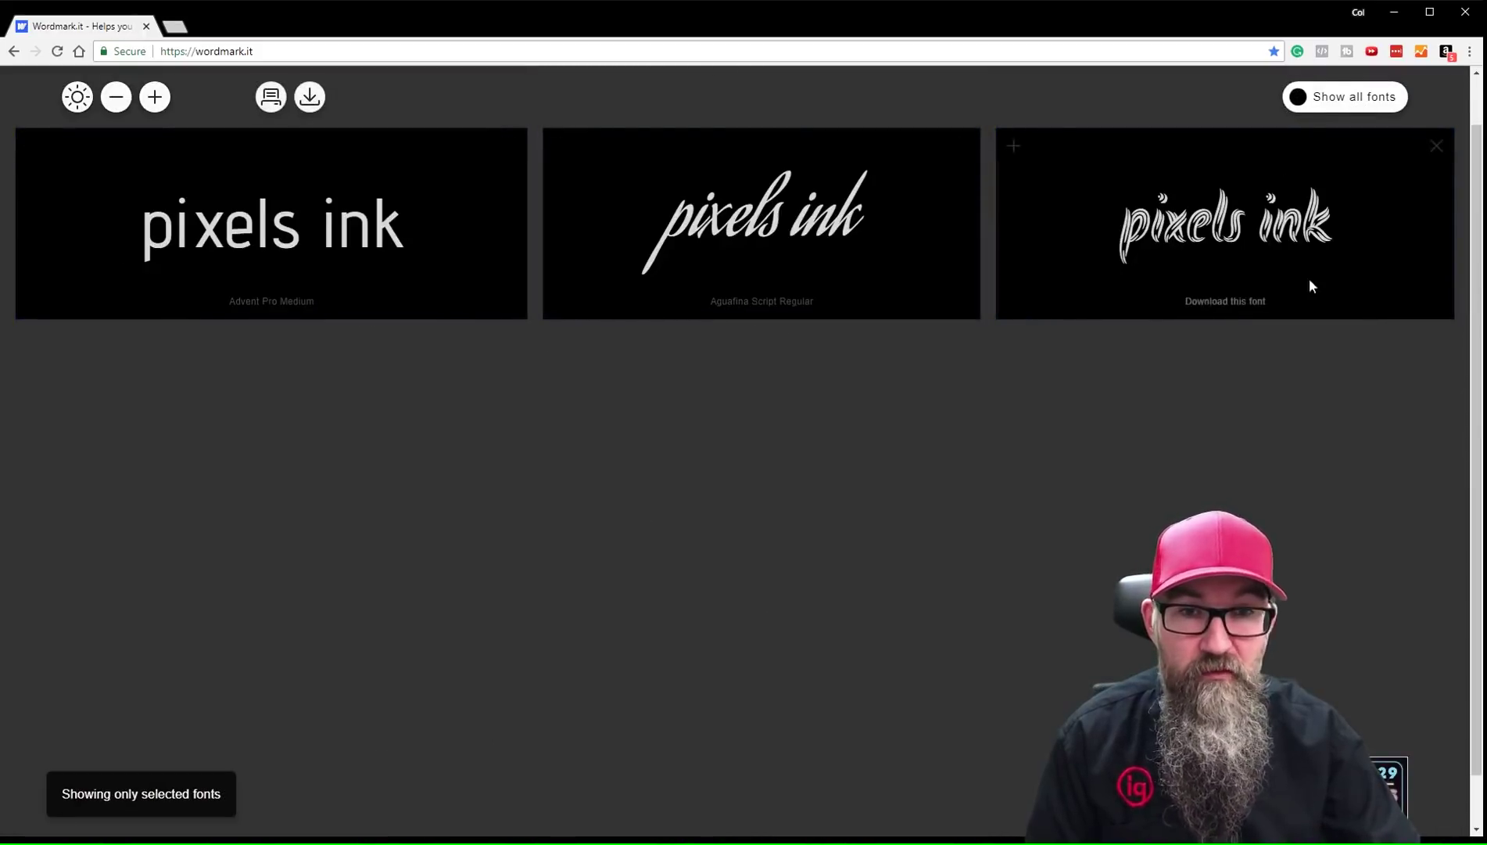
Remove Aguafina Script, Advent Pro Medium and Akronim Regular from the filtered view.
left_click(963, 147)
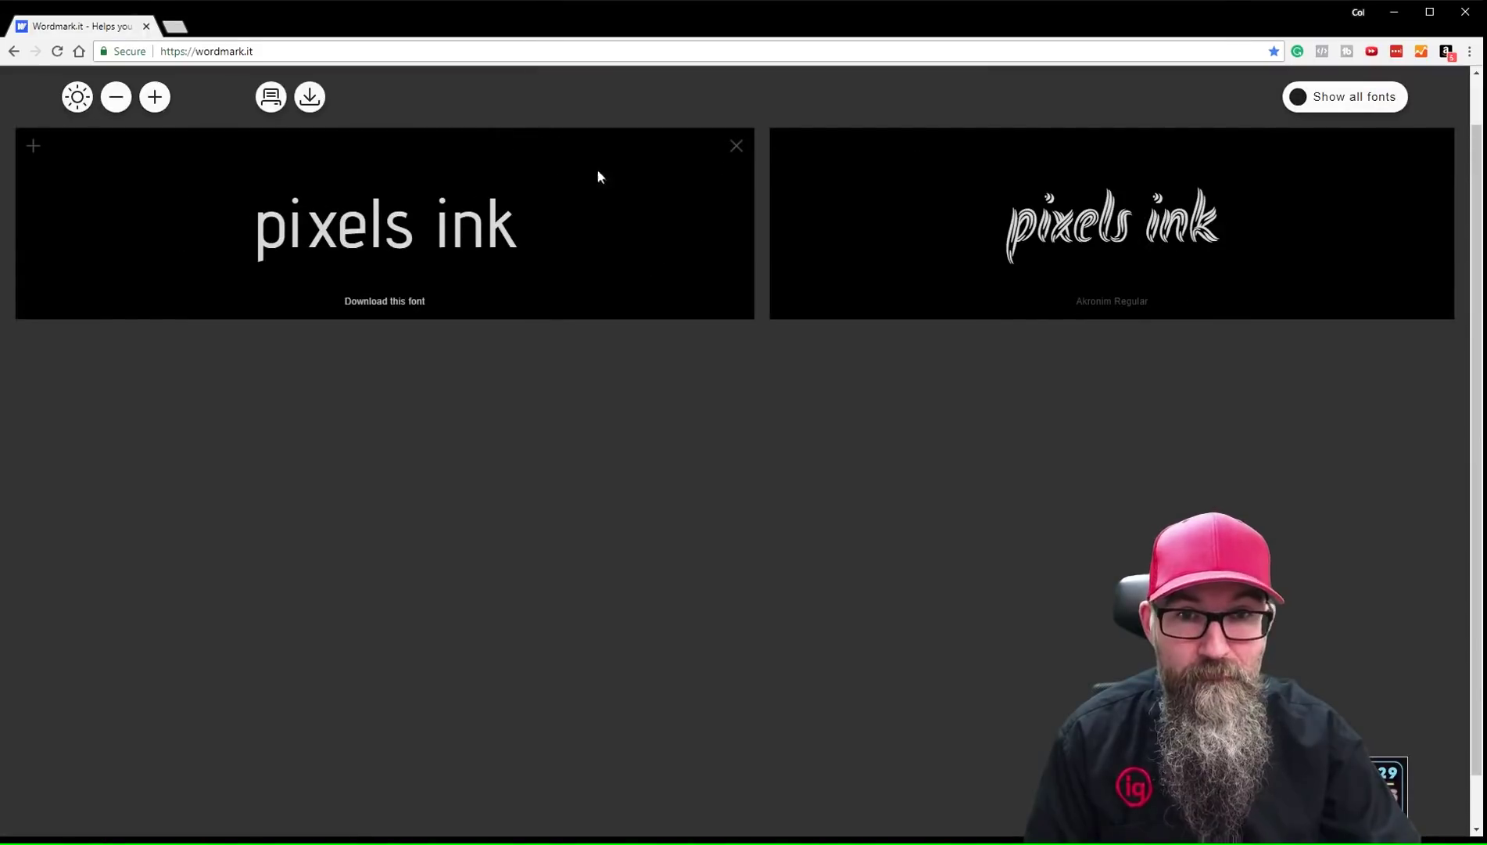
left_click(736, 147)
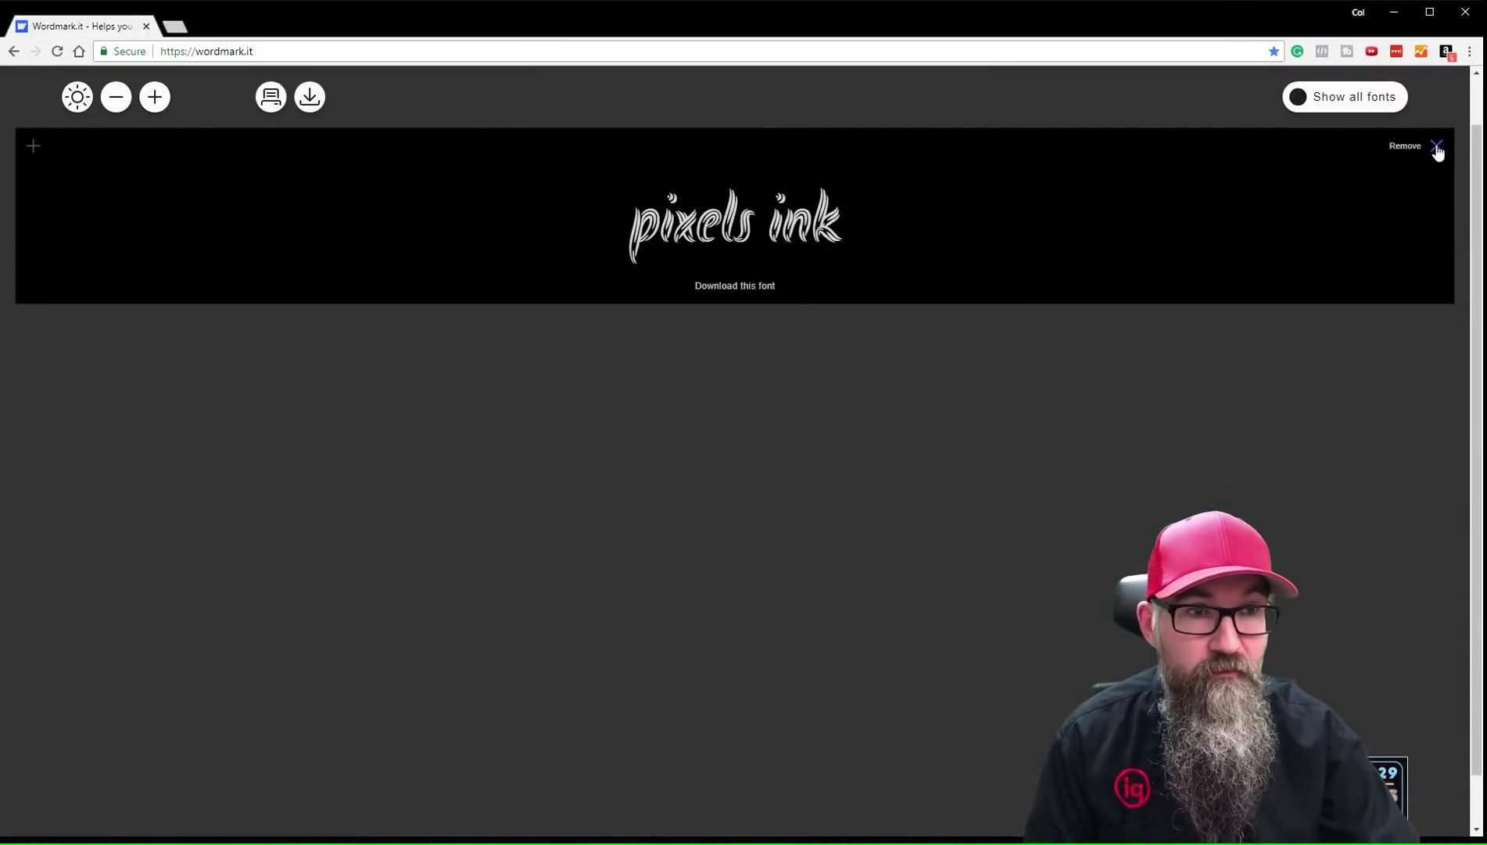
left_click(1438, 148)
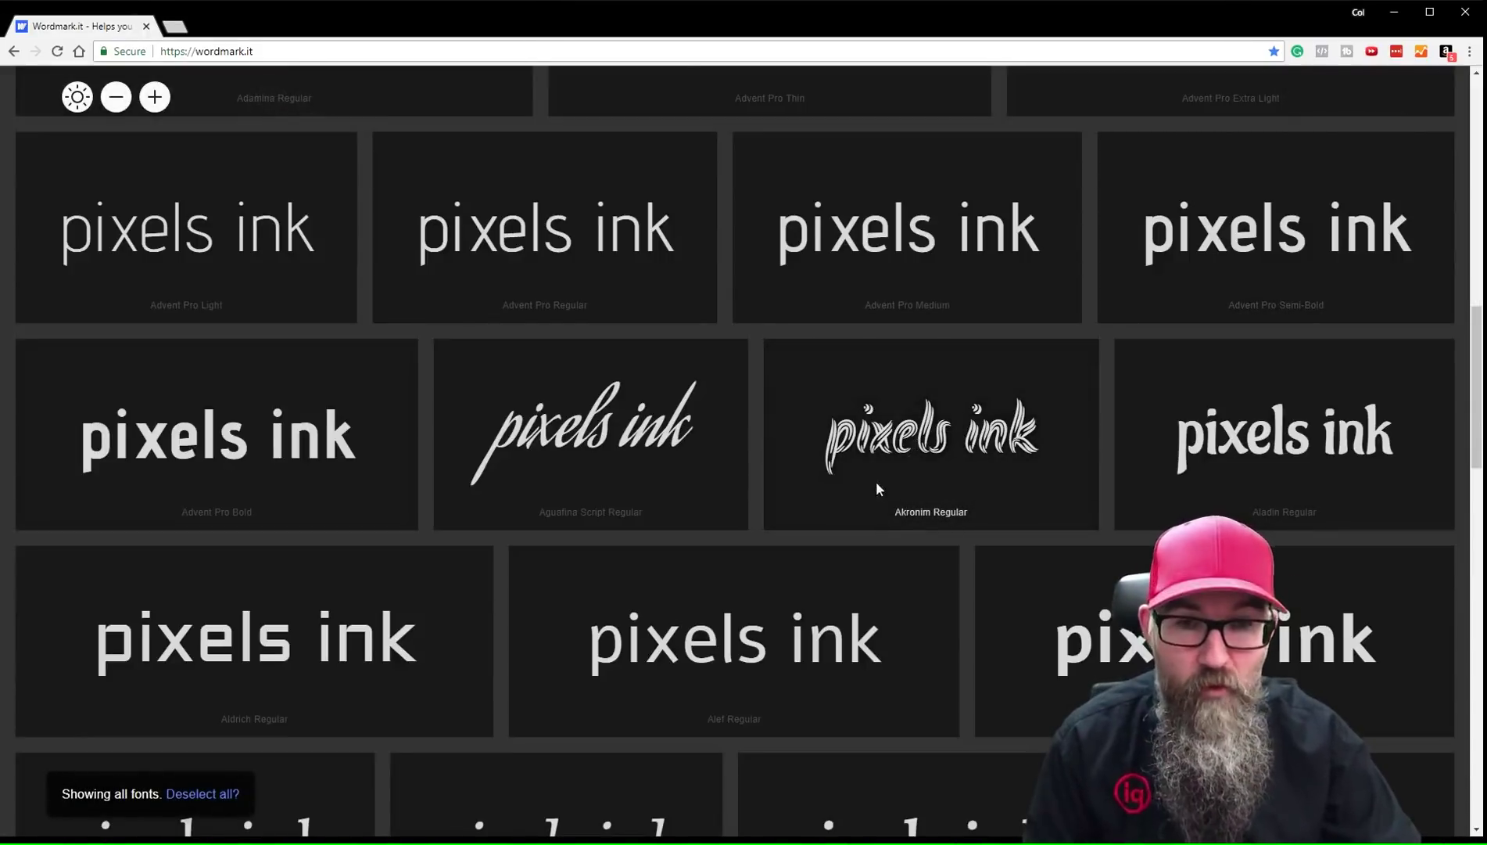
Deselect all chosen Google fonts and return to the top of the grid.
scroll(870, 475, "up", 6)
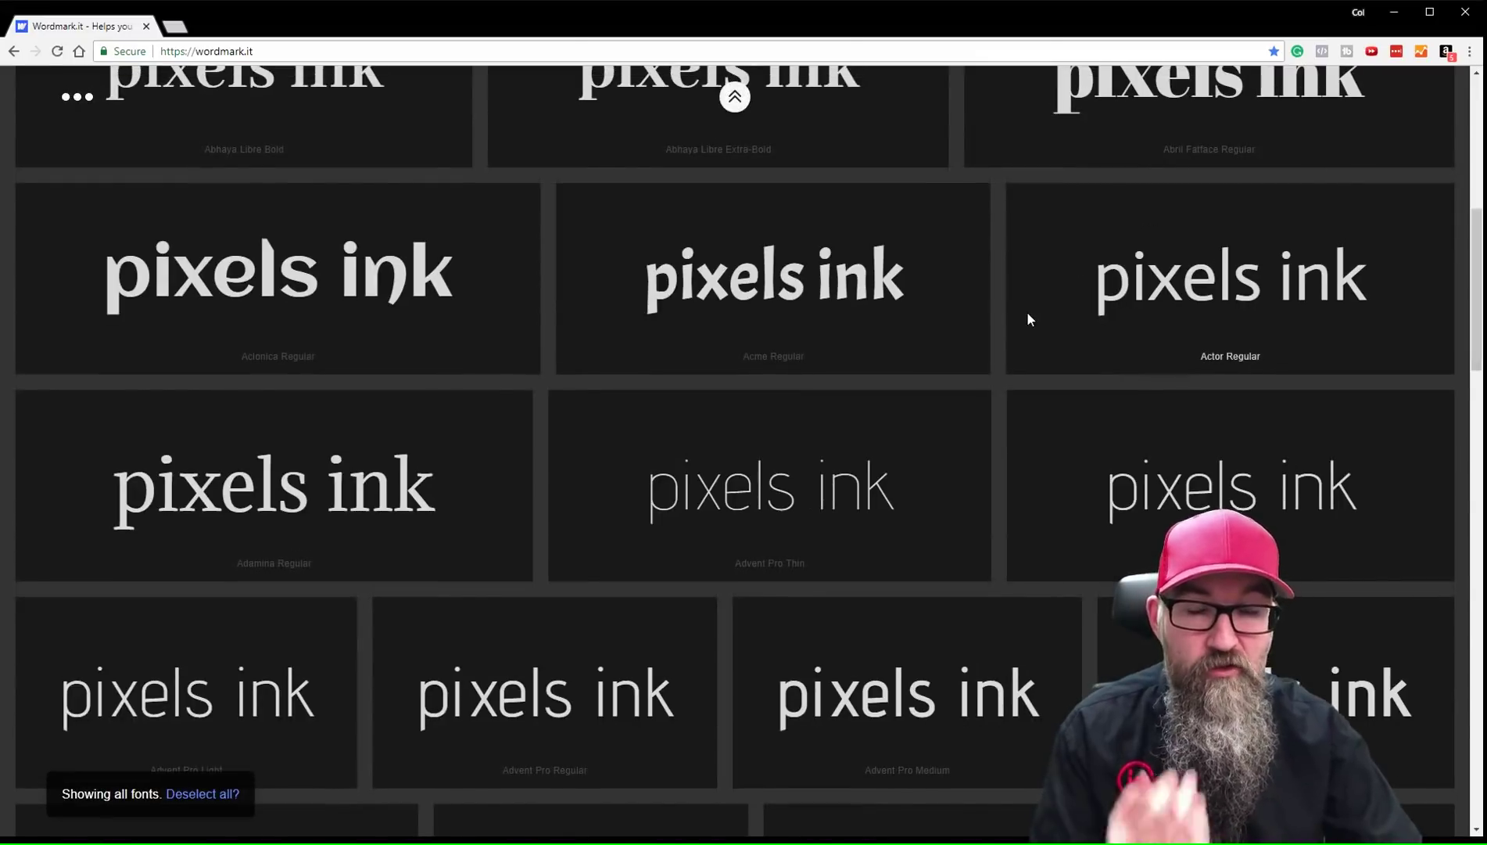
scroll(1028, 312, "down", 3)
left_click(222, 794)
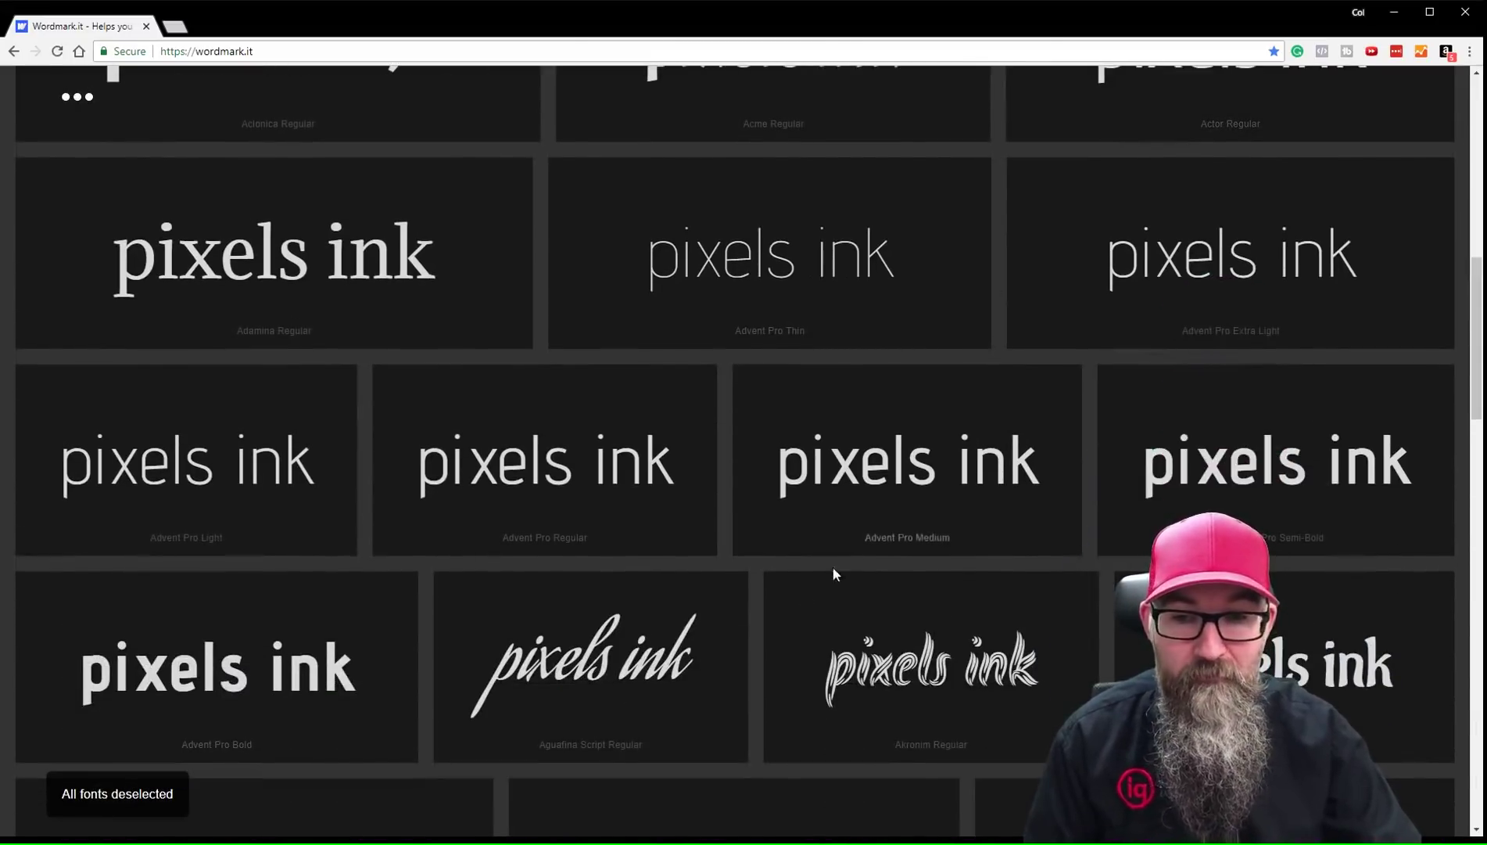
scroll(722, 602, "up", 3)
scroll(722, 593, "up", 8)
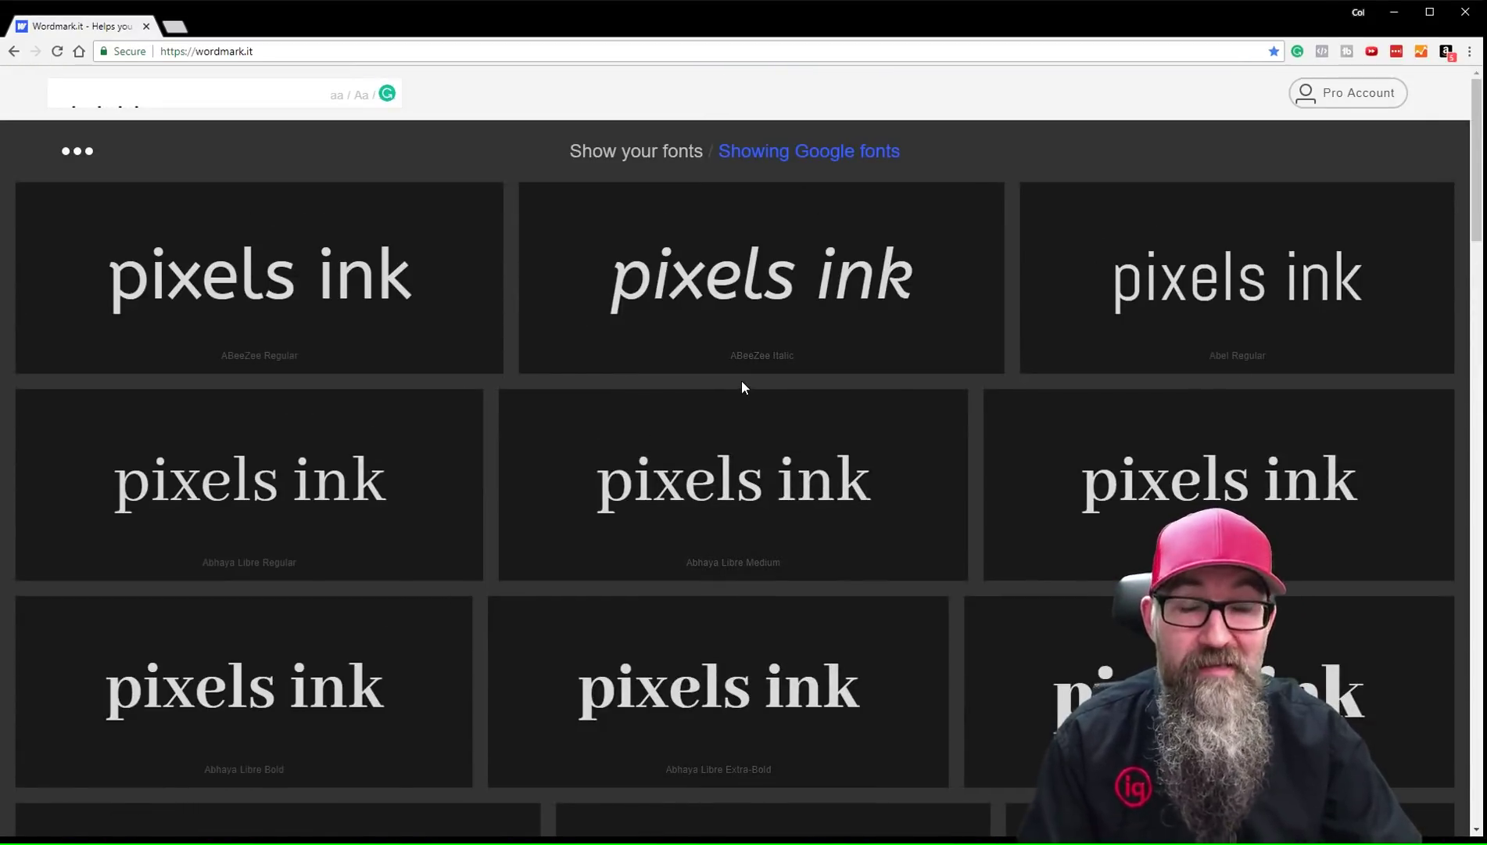
Switch the 'pixels ink' previews back to the computer's installed fonts.
left_click(637, 151)
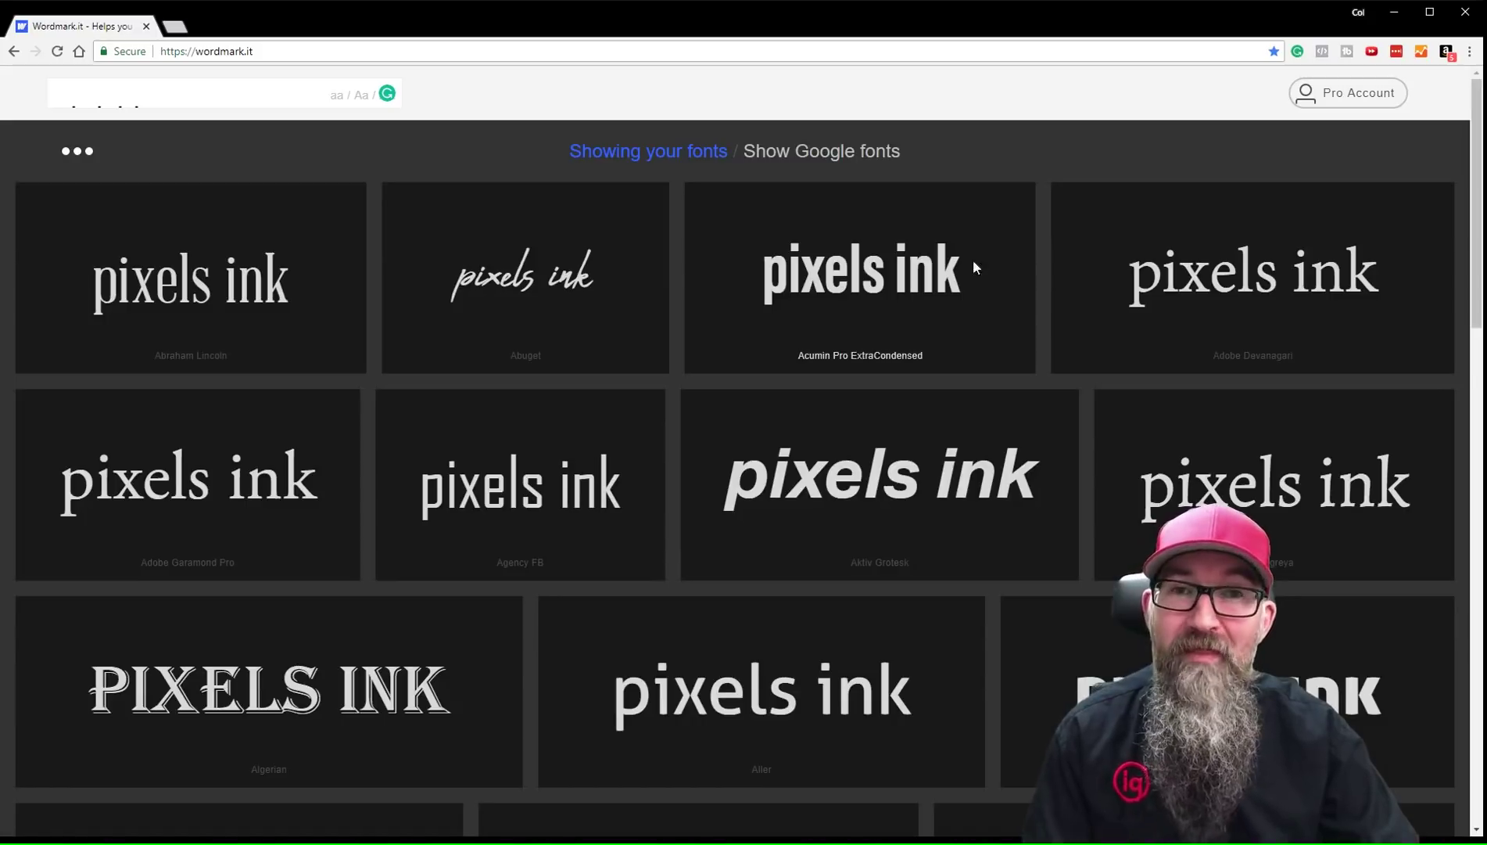
Pick Abraham Lincoln, Abuget, Acumin Pro ExtraCondensed, Adobe Devanagari and Aktiv Grotesk, then scroll to check.
left_click(321, 287)
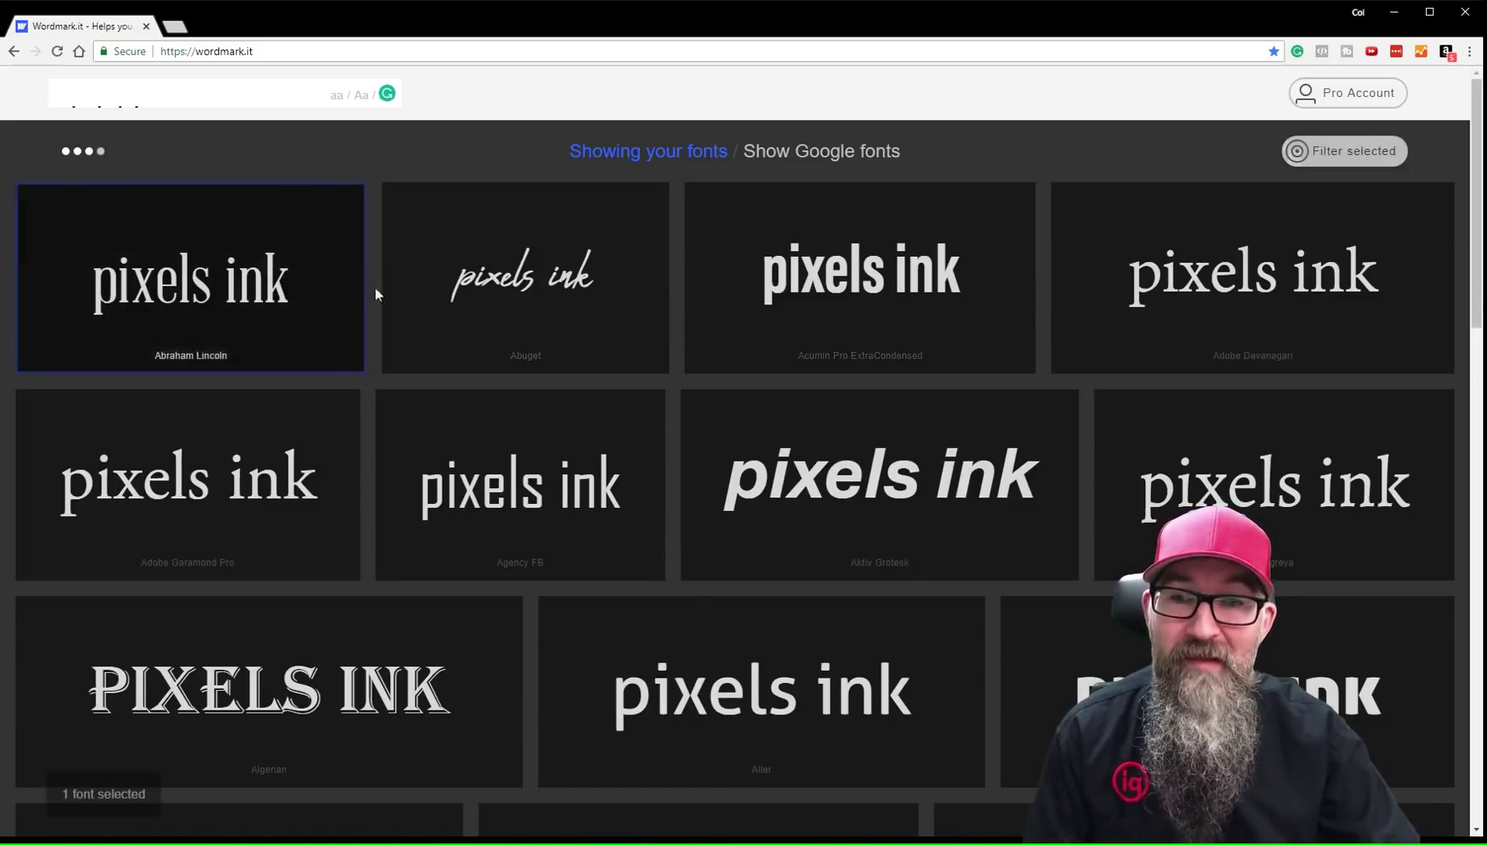
left_click(586, 292)
left_click(860, 289)
left_click(1251, 289)
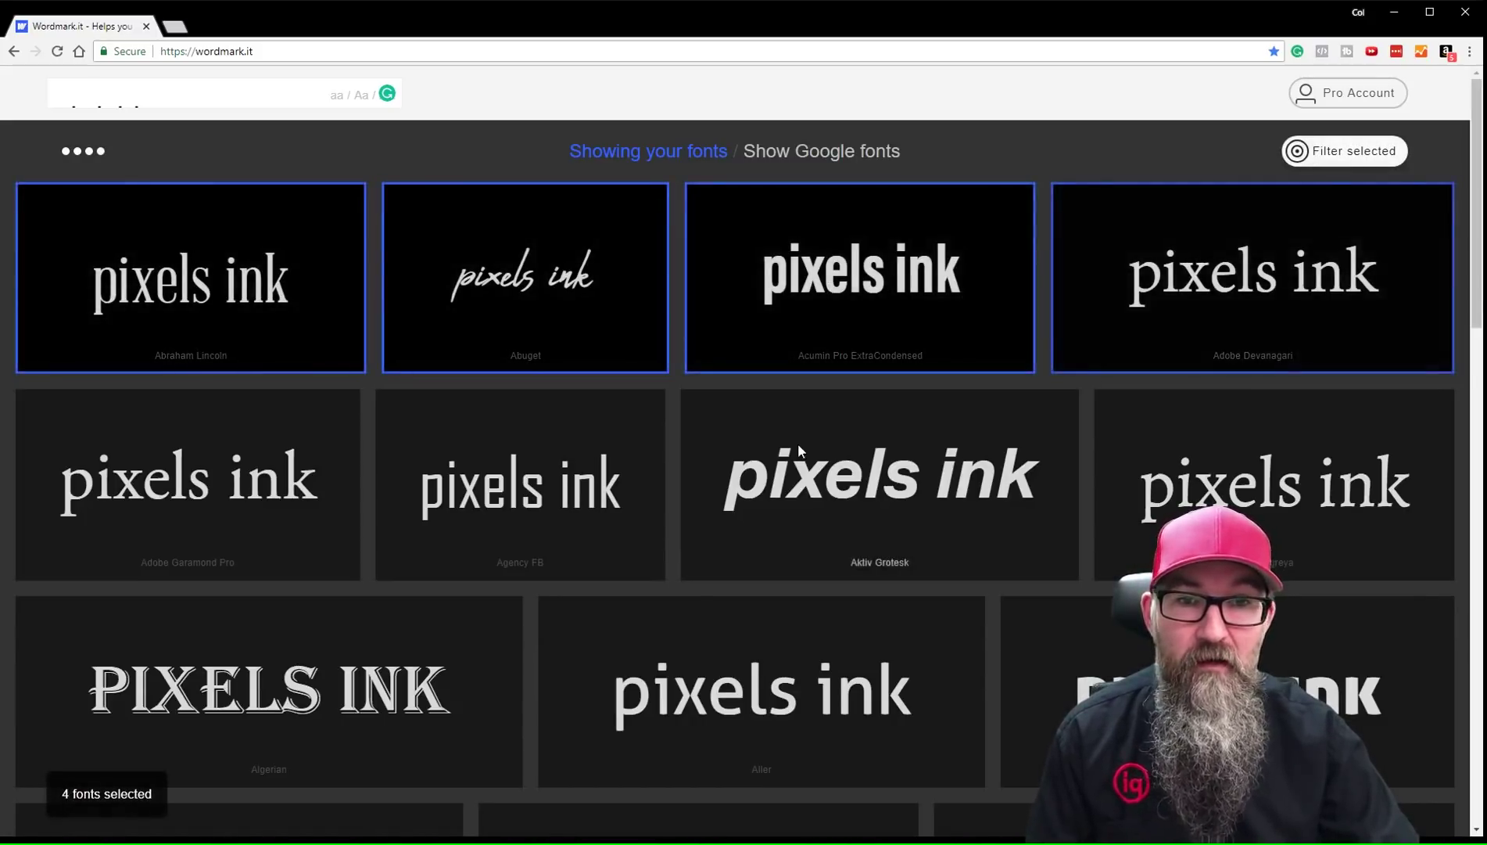
left_click(797, 443)
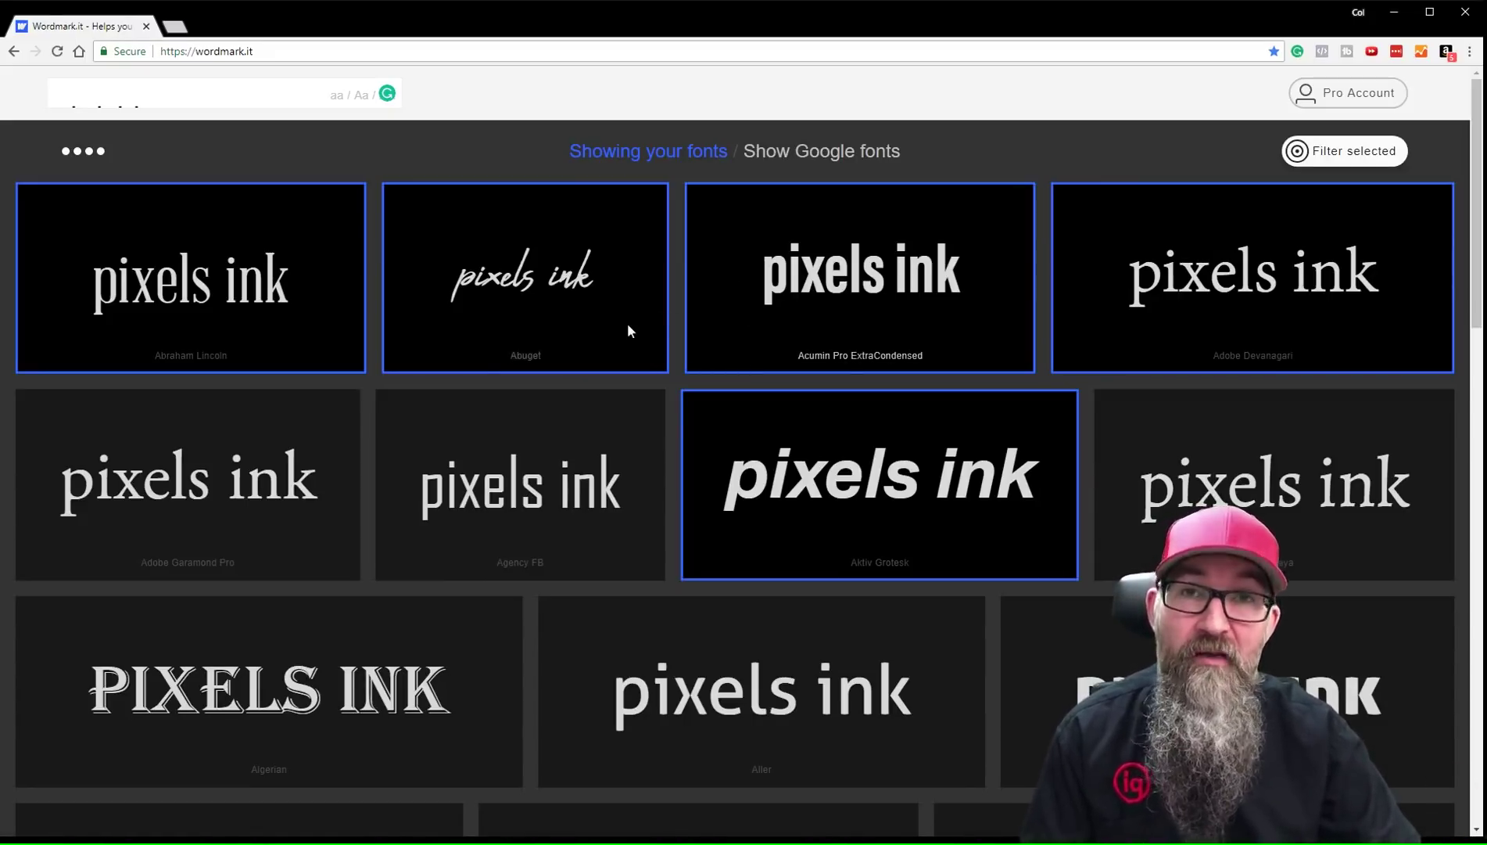
scroll(693, 324, "down", 12)
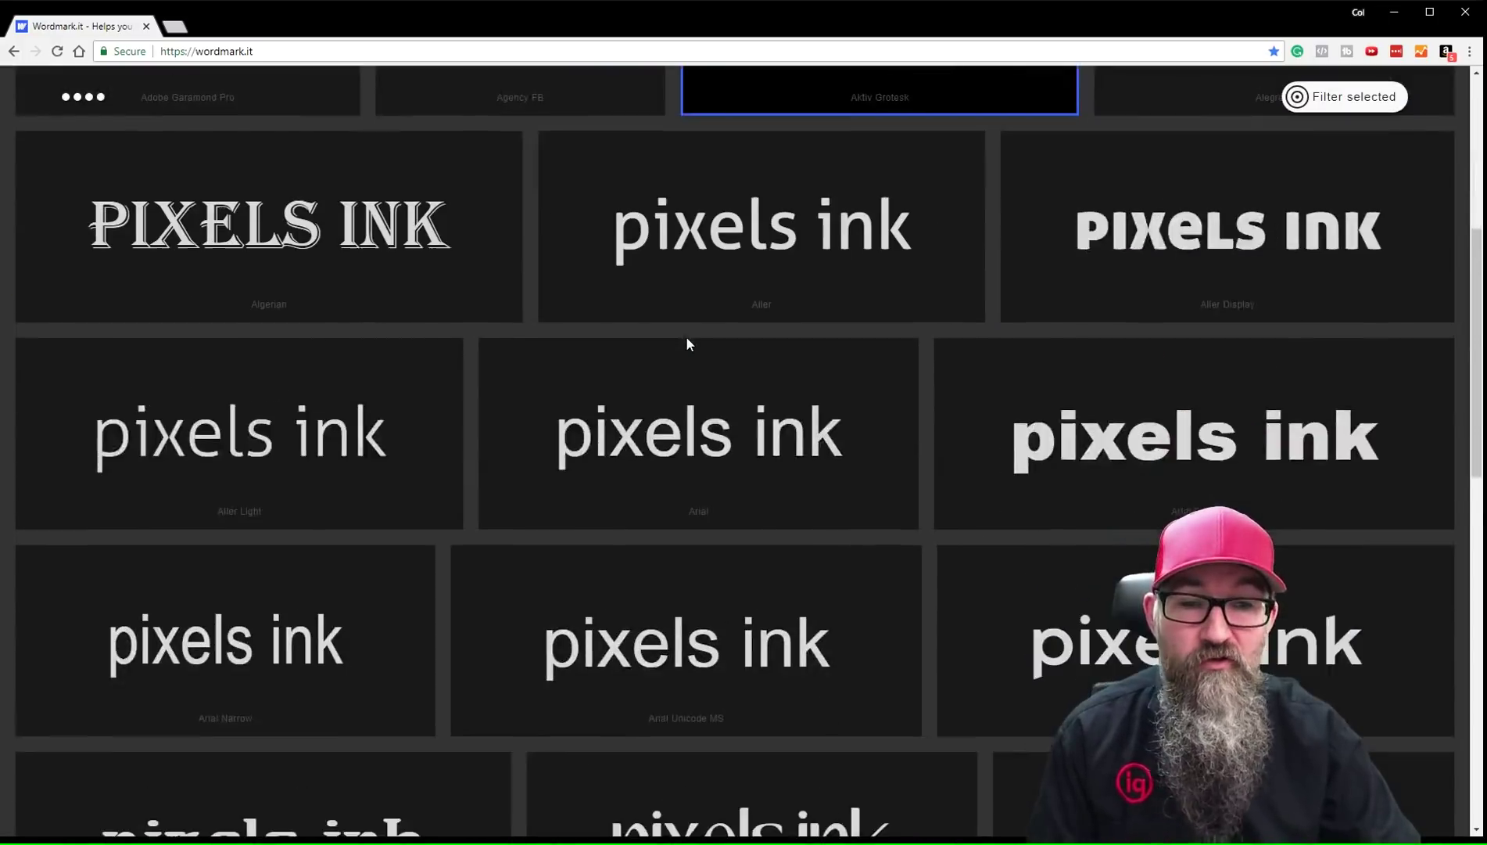
scroll(727, 359, "down", 10)
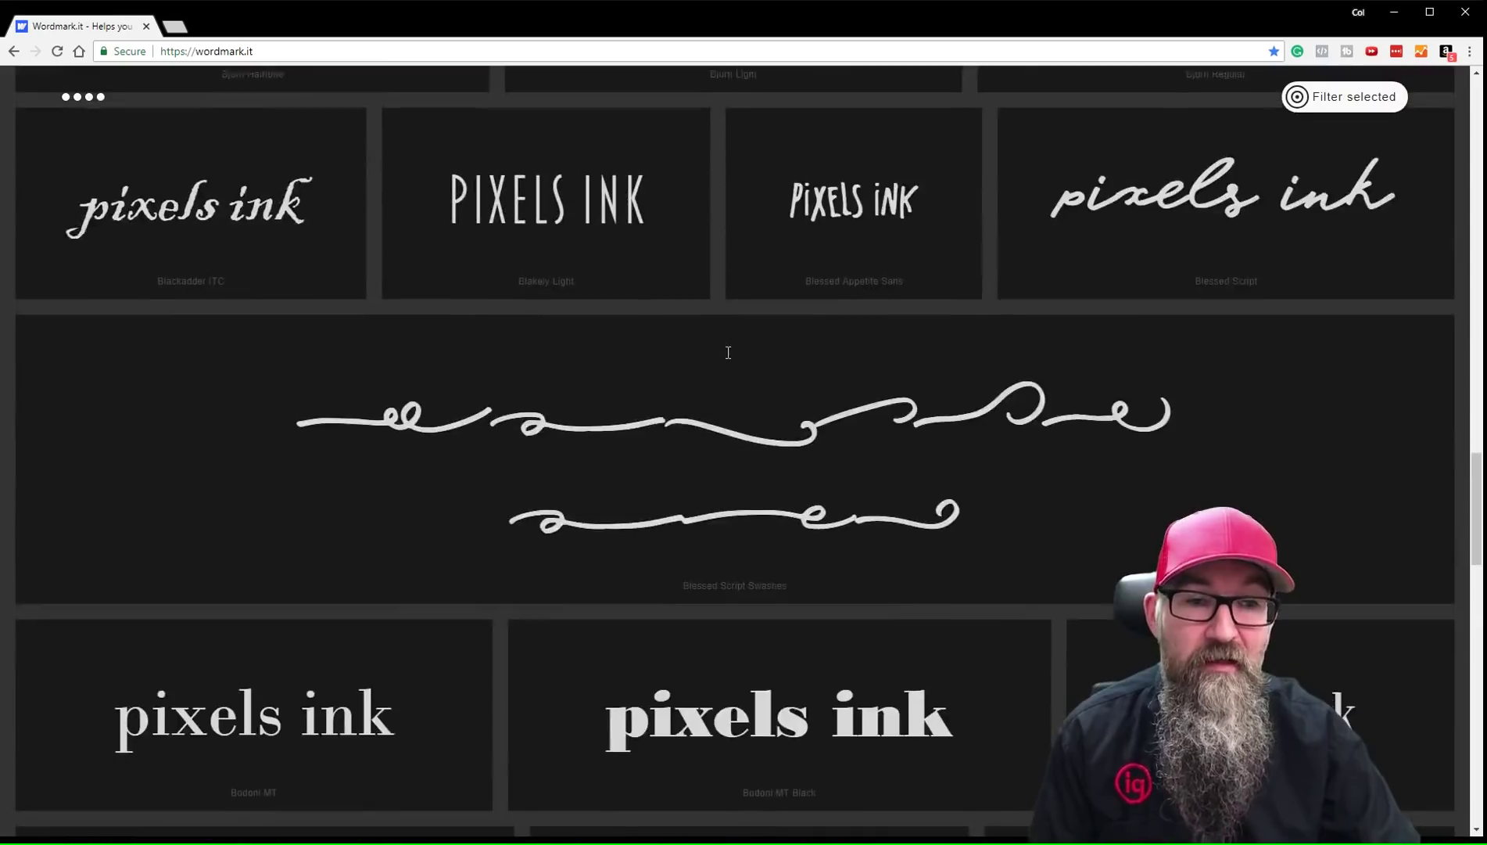
scroll(725, 361, "up", 6)
scroll(724, 362, "up", 16)
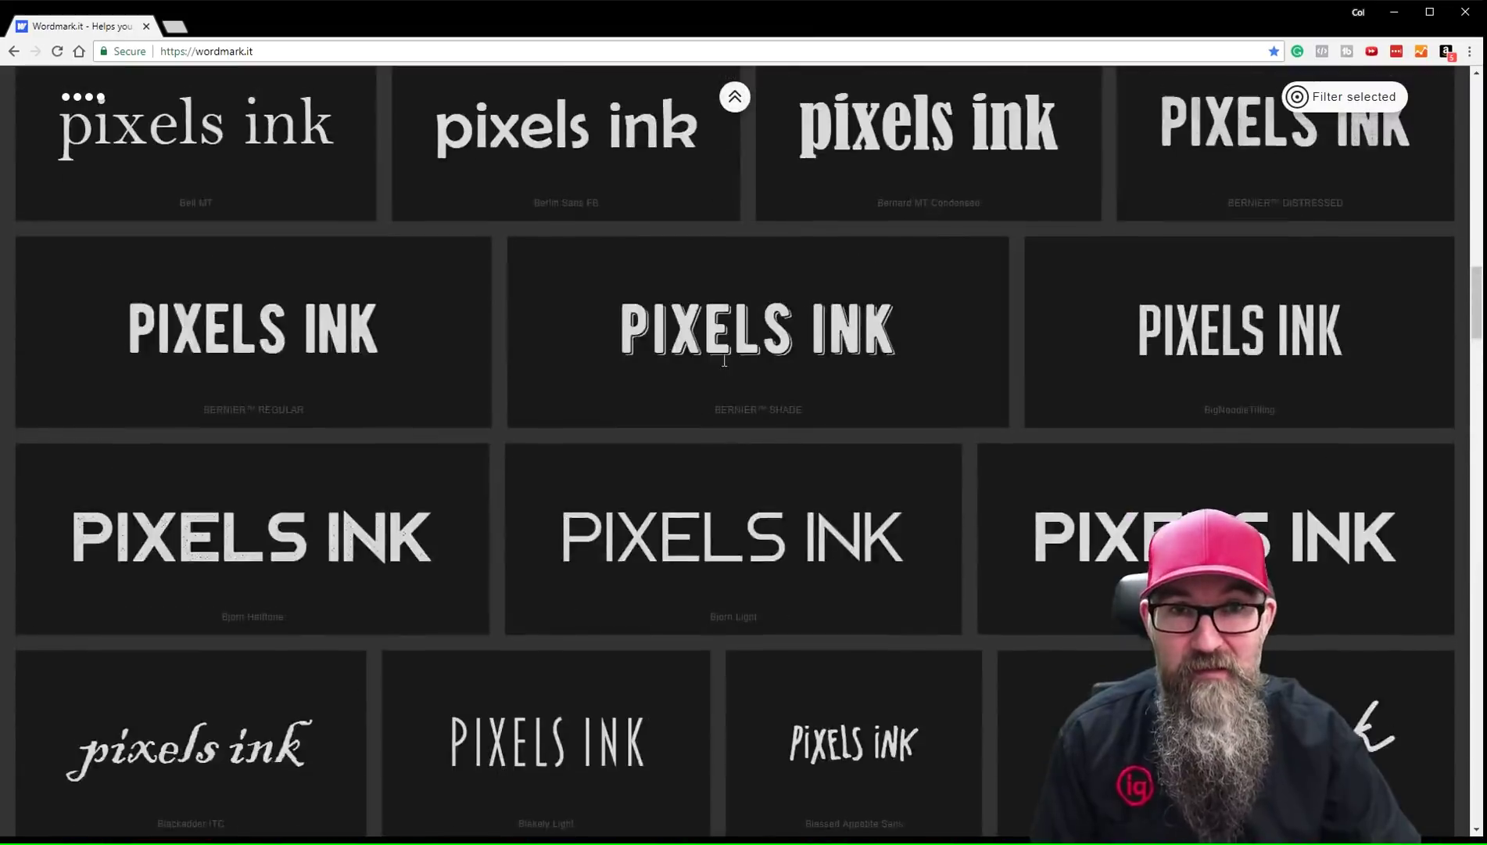